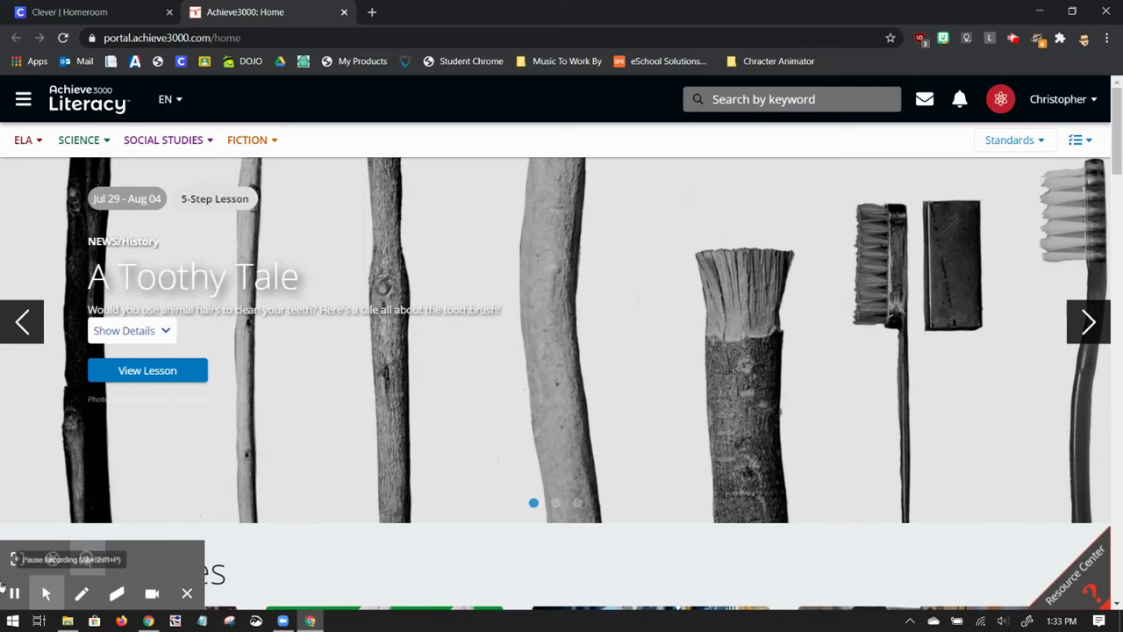
left_click(46, 593)
left_click(86, 558)
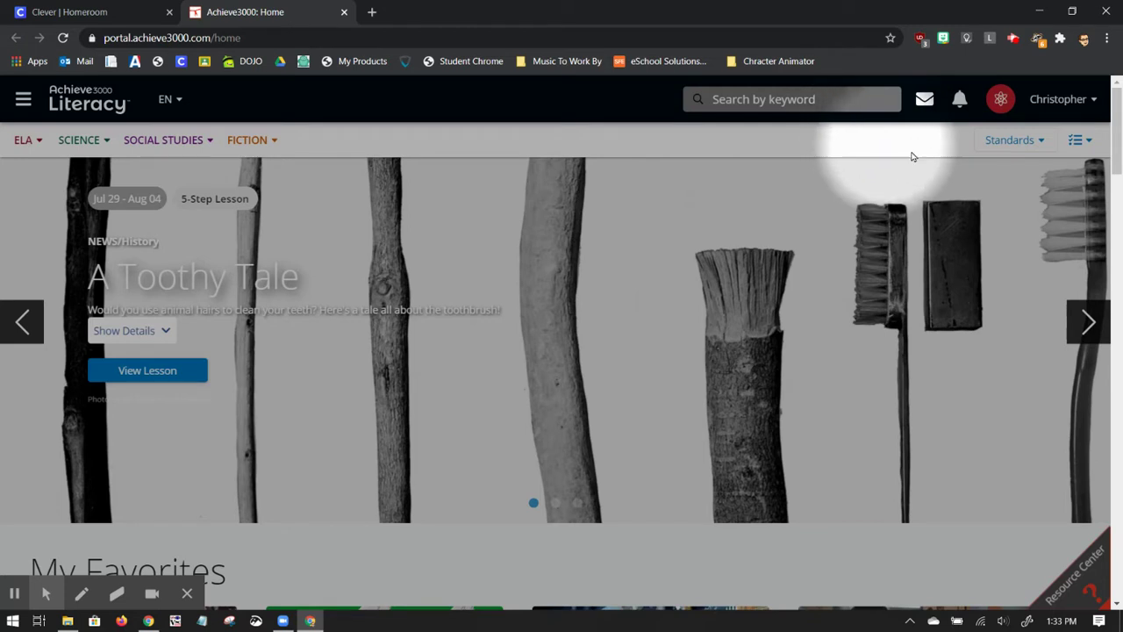
- Look through the Standards list and the ELA and Social Studies topic lists, expanding the Economics subtopics
left_click(1033, 146)
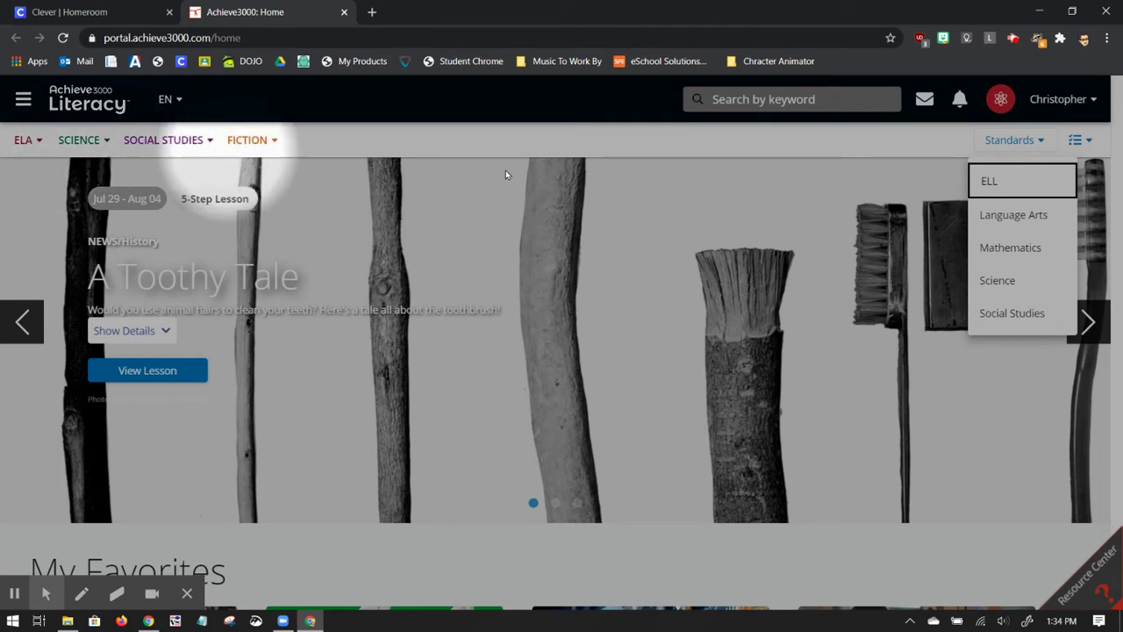
key("Escape")
left_click(37, 142)
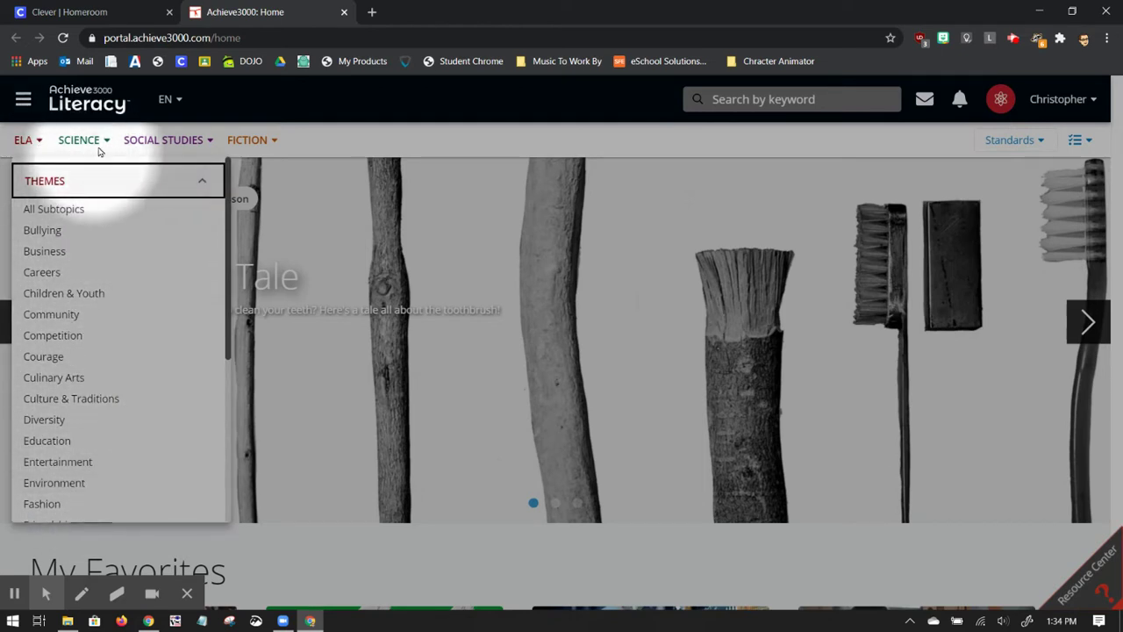
left_click(169, 143)
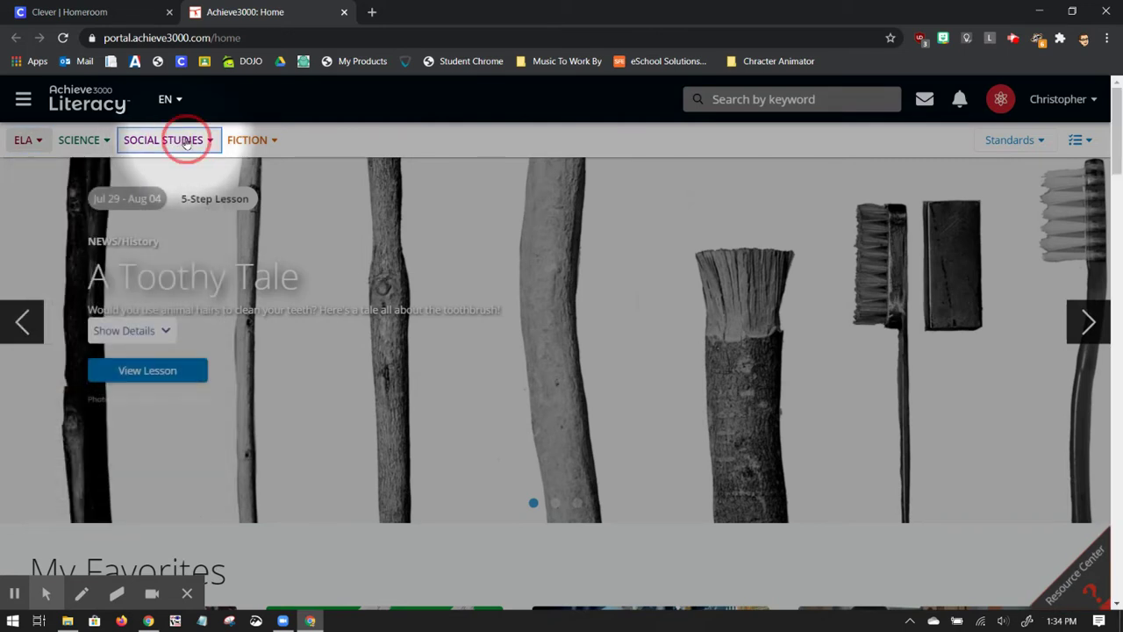
left_click(187, 143)
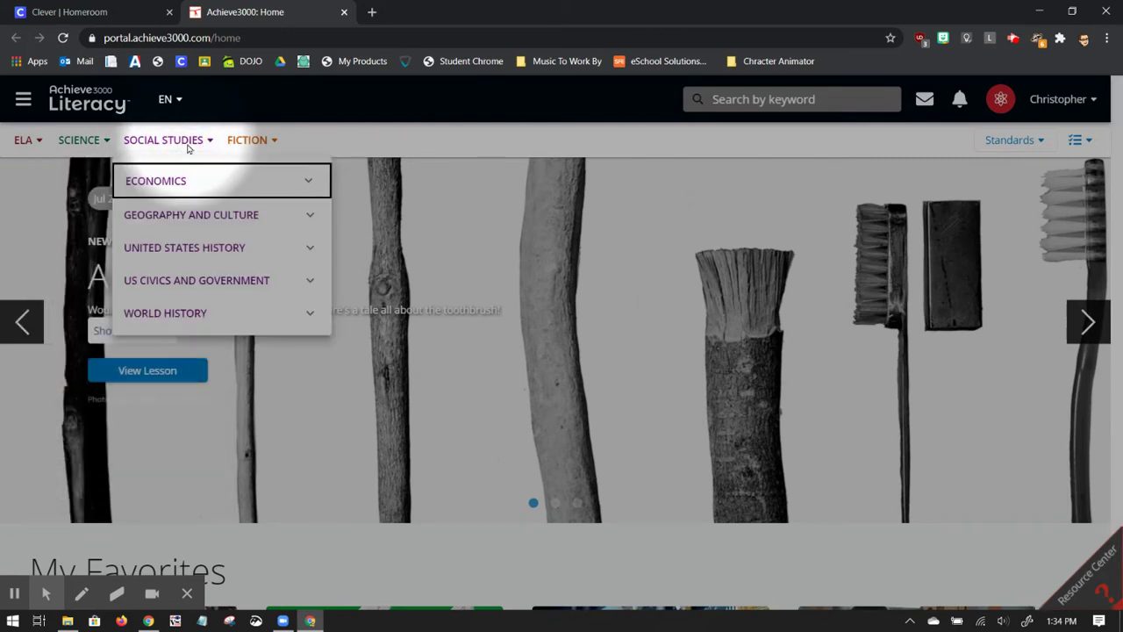
left_click(307, 182)
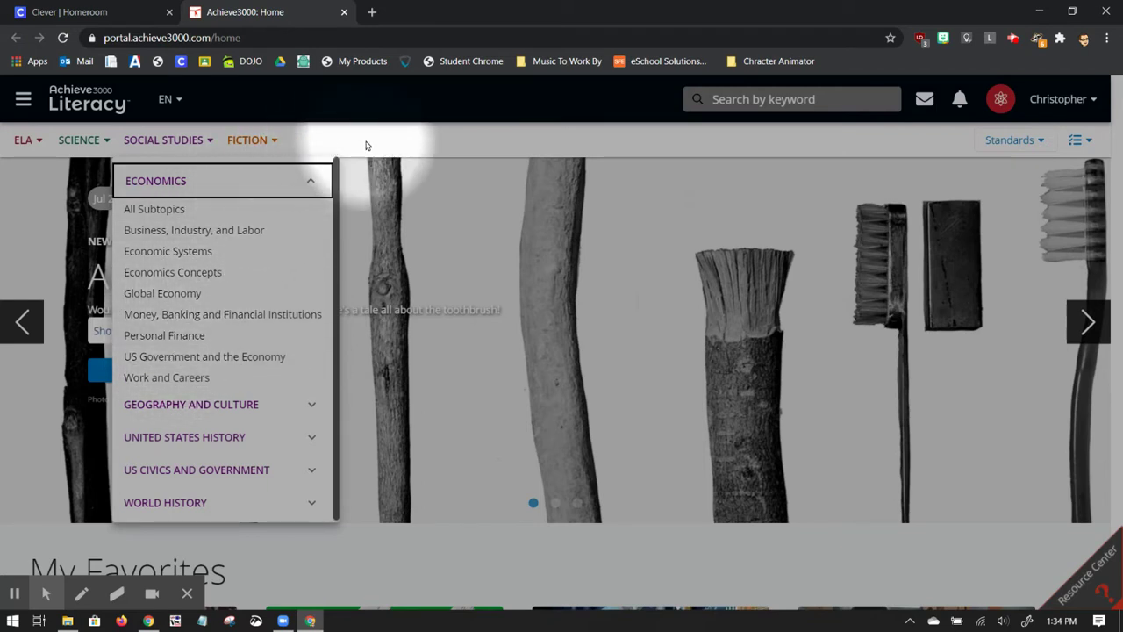
key("Escape")
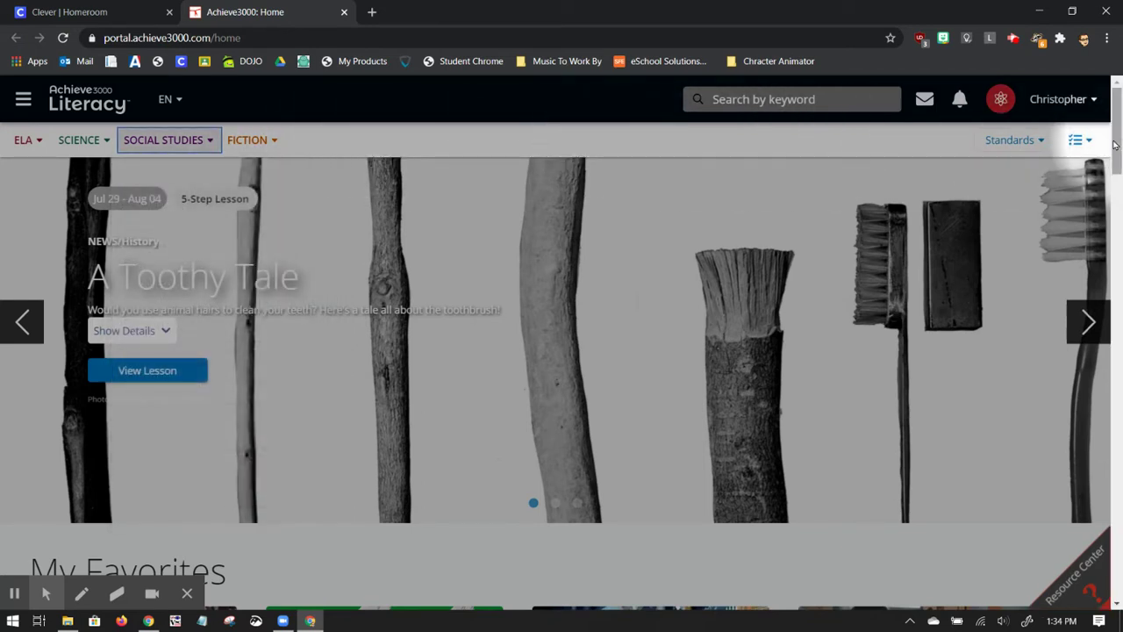
- Filter the lessons by "Includes video" and "Includes all steps of the Five-Step Literacy routine"
left_click(1087, 145)
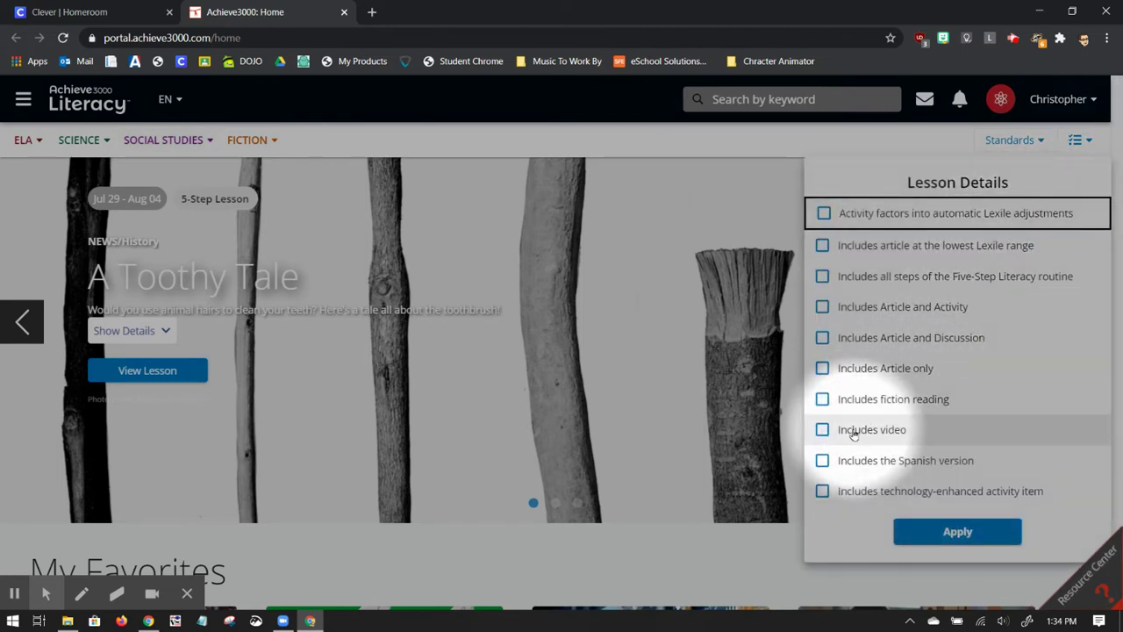
left_click(822, 430)
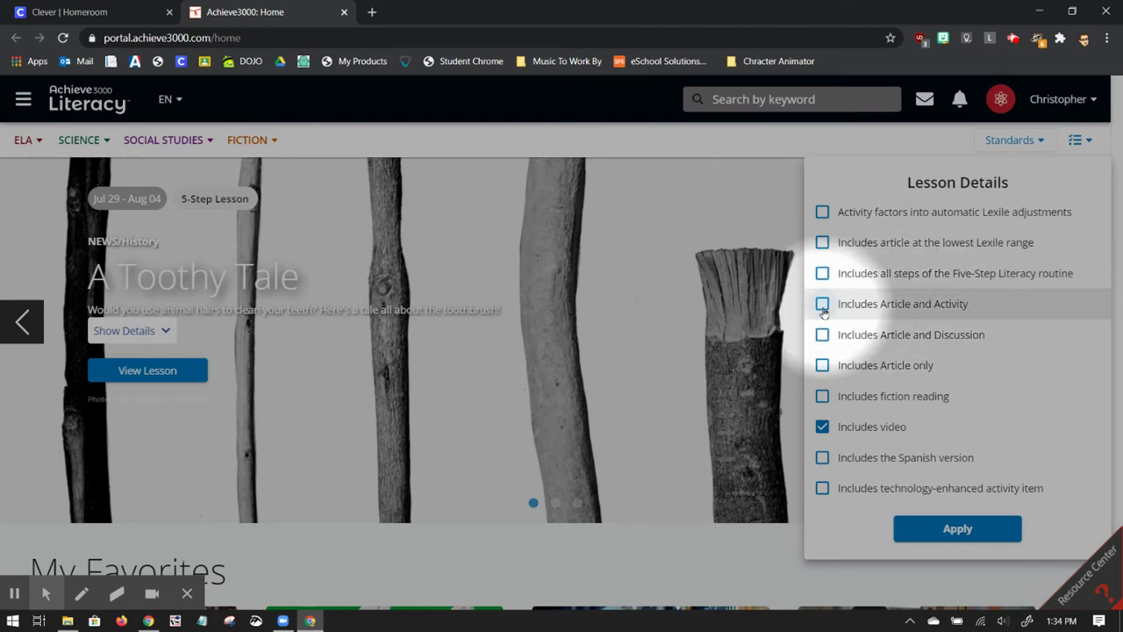
left_click(823, 274)
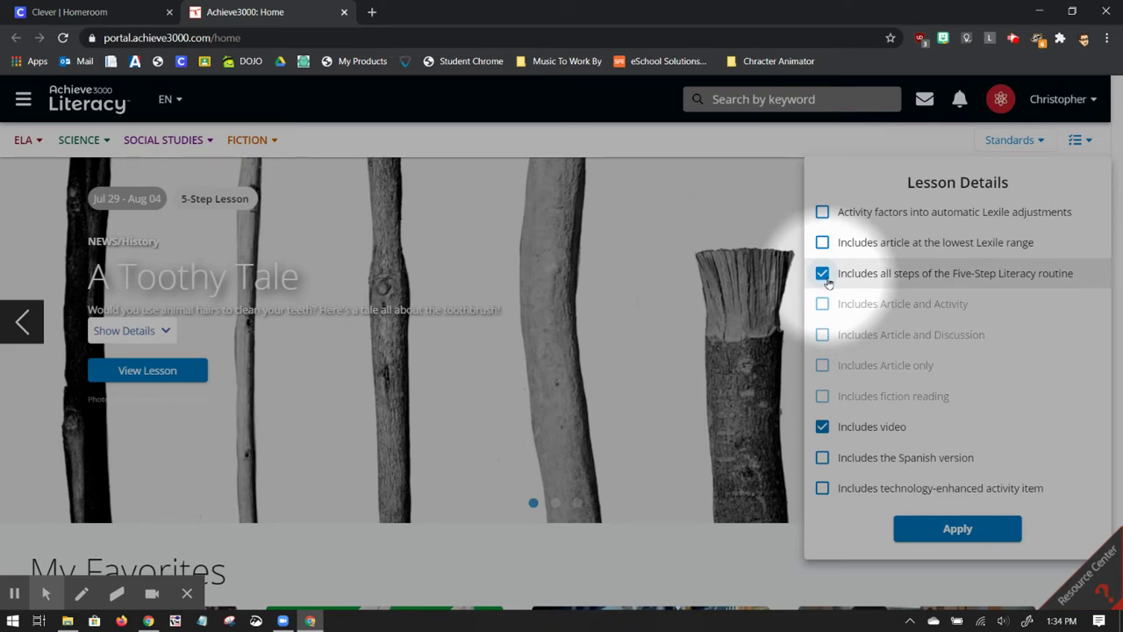
left_click(935, 533)
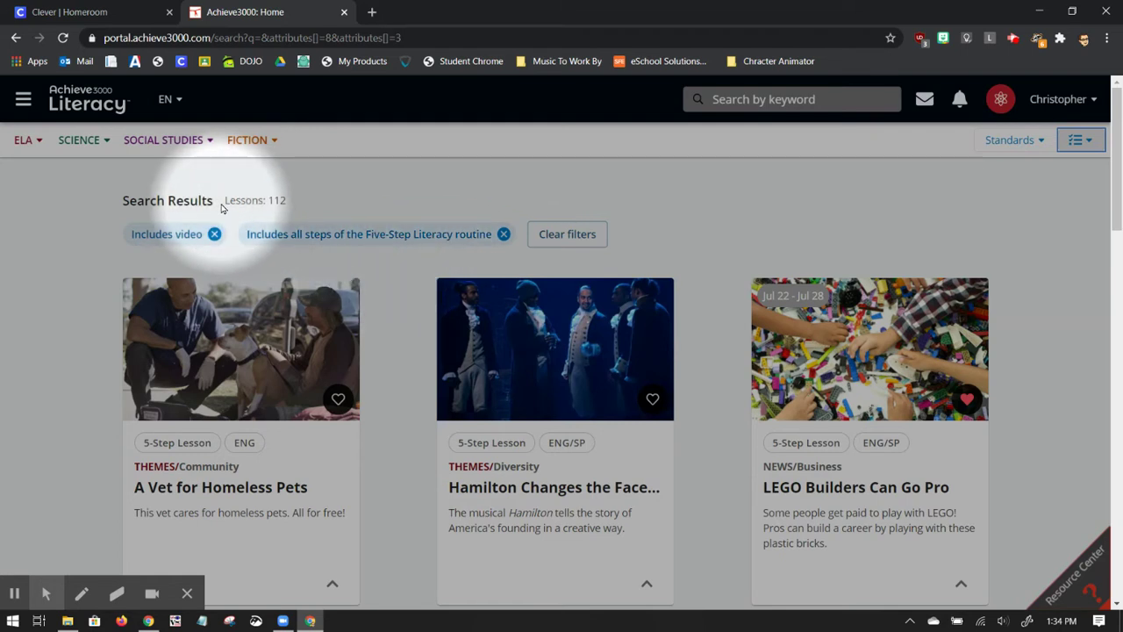
- Look over the filtered lessons and show what the Hamilton Changes the Face of Theater lesson includes
left_click_drag(290, 200, 269, 201)
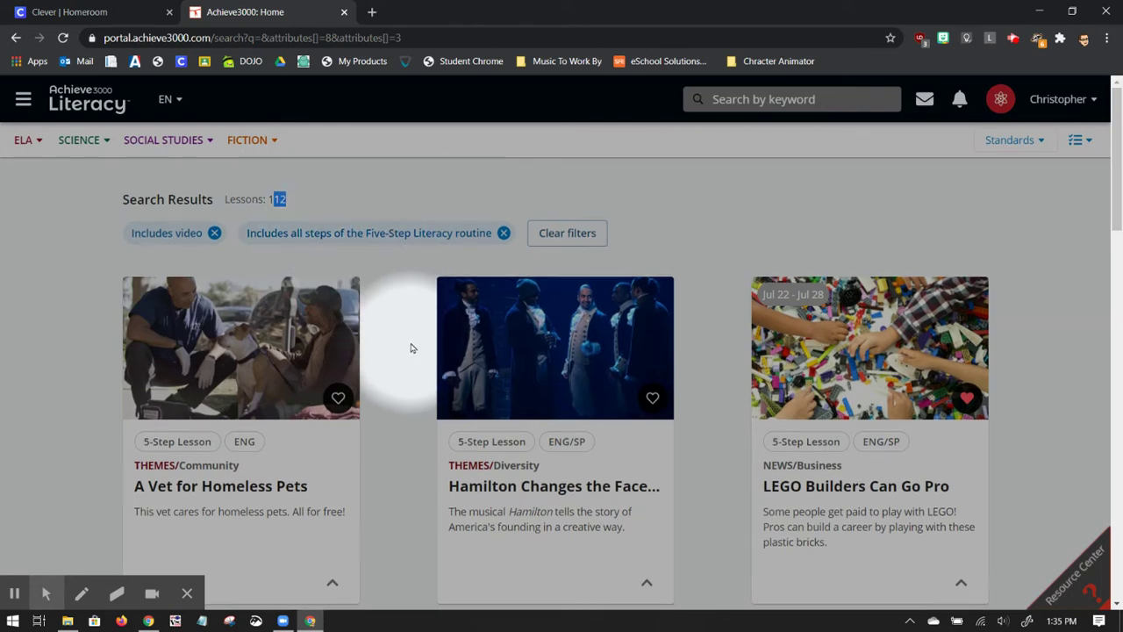
scroll(409, 344, "down", 2)
scroll(407, 350, "up", 1)
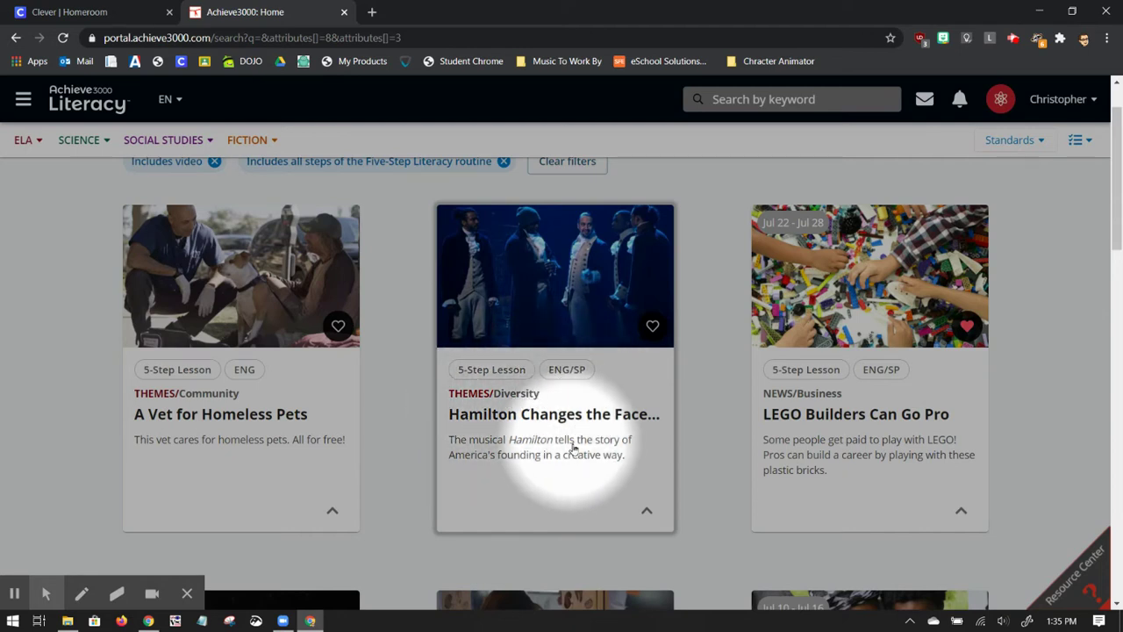
left_click(647, 512)
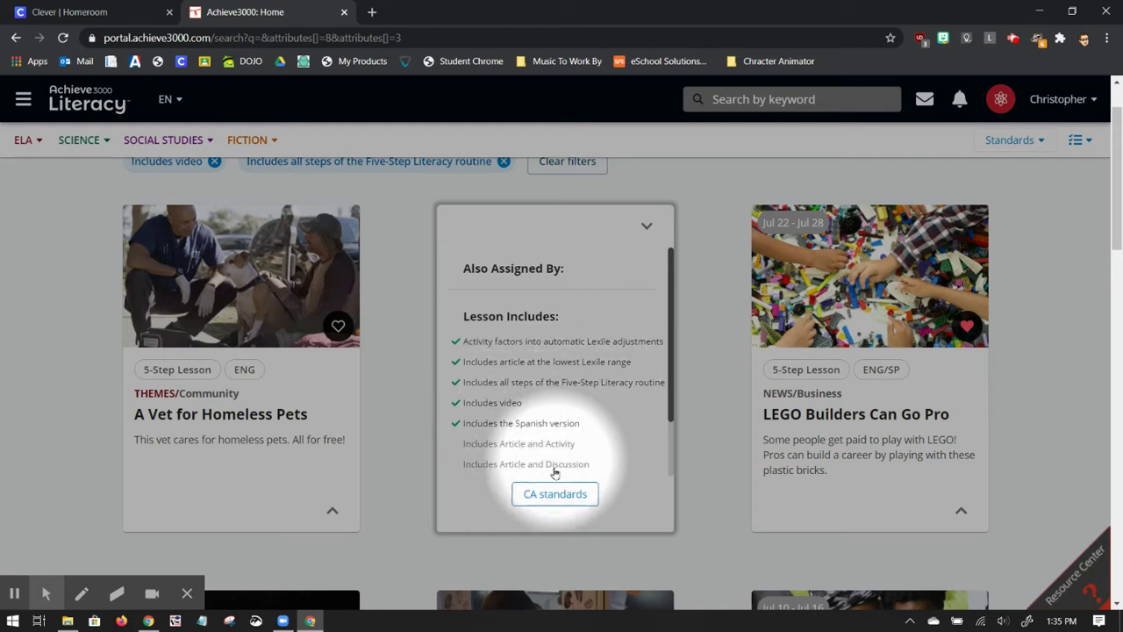
- View the Hamilton lesson's CA standards in an enlarged window, read through the content standards, and close the window
left_click(554, 494)
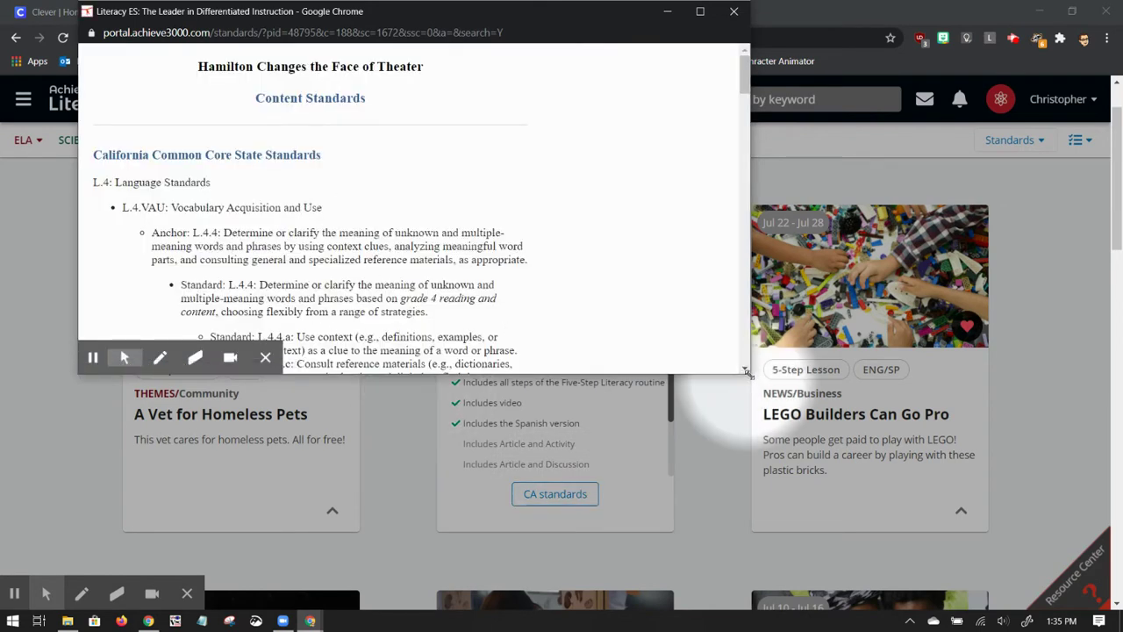
left_click_drag(746, 373, 886, 517)
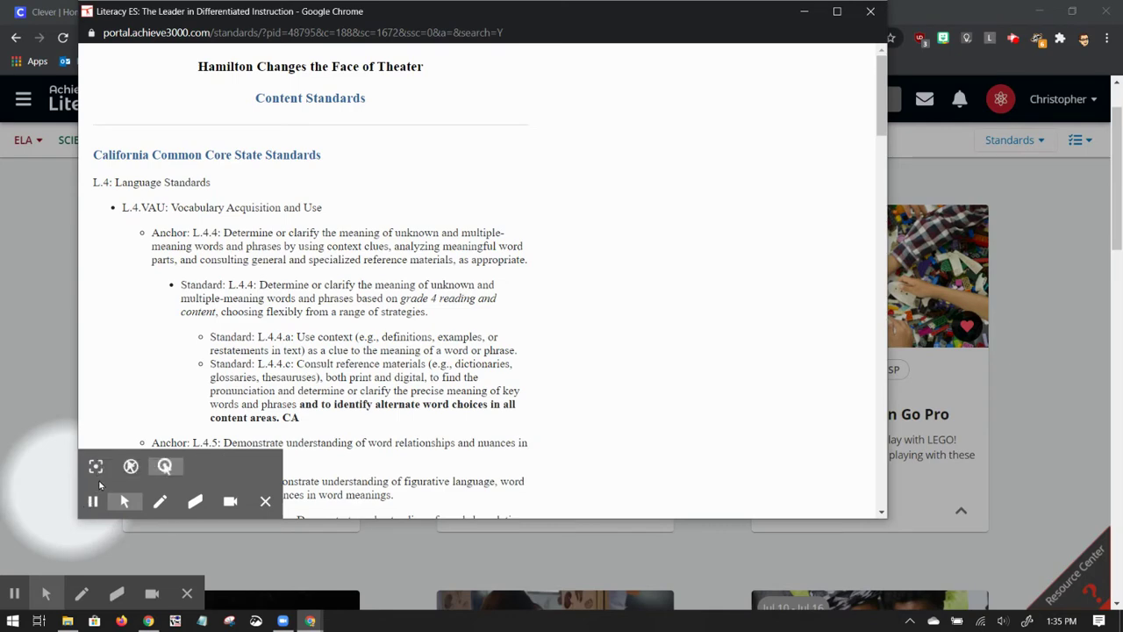
scroll(133, 320, "down", 2)
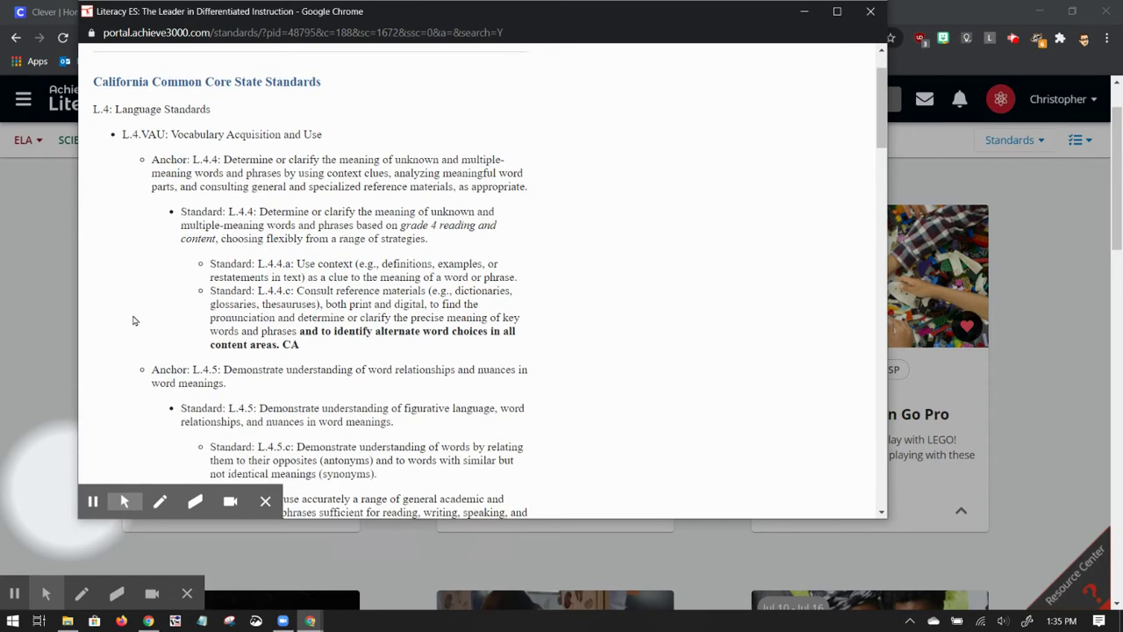
scroll(133, 321, "up", 1)
scroll(231, 402, "down", 7)
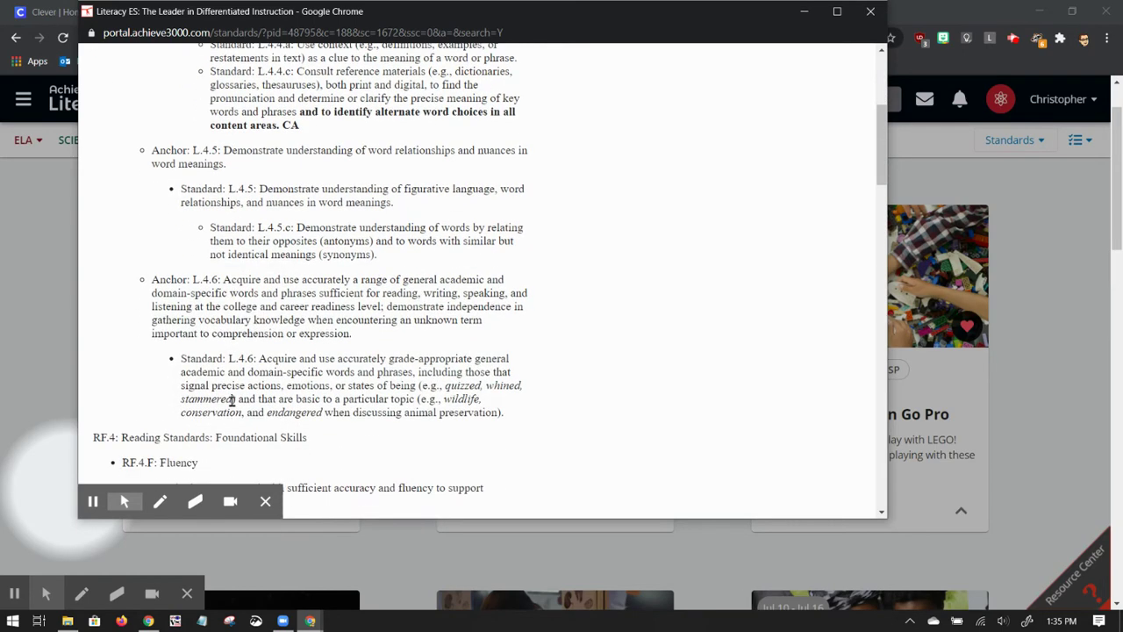
scroll(225, 393, "down", 2)
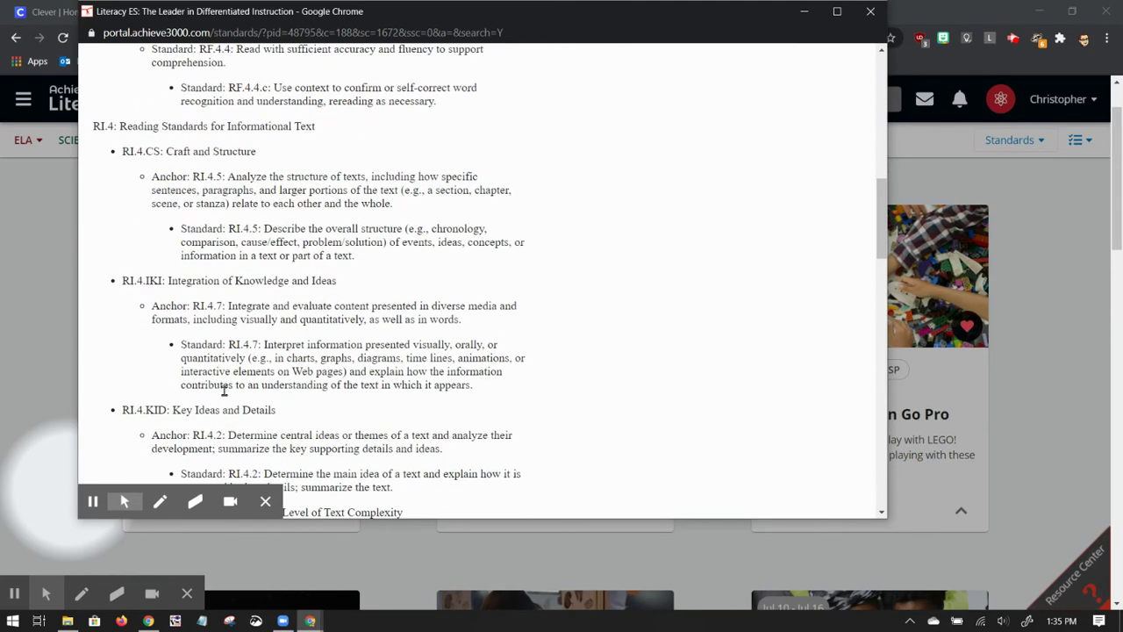
scroll(225, 392, "up", 3)
scroll(224, 392, "down", 10)
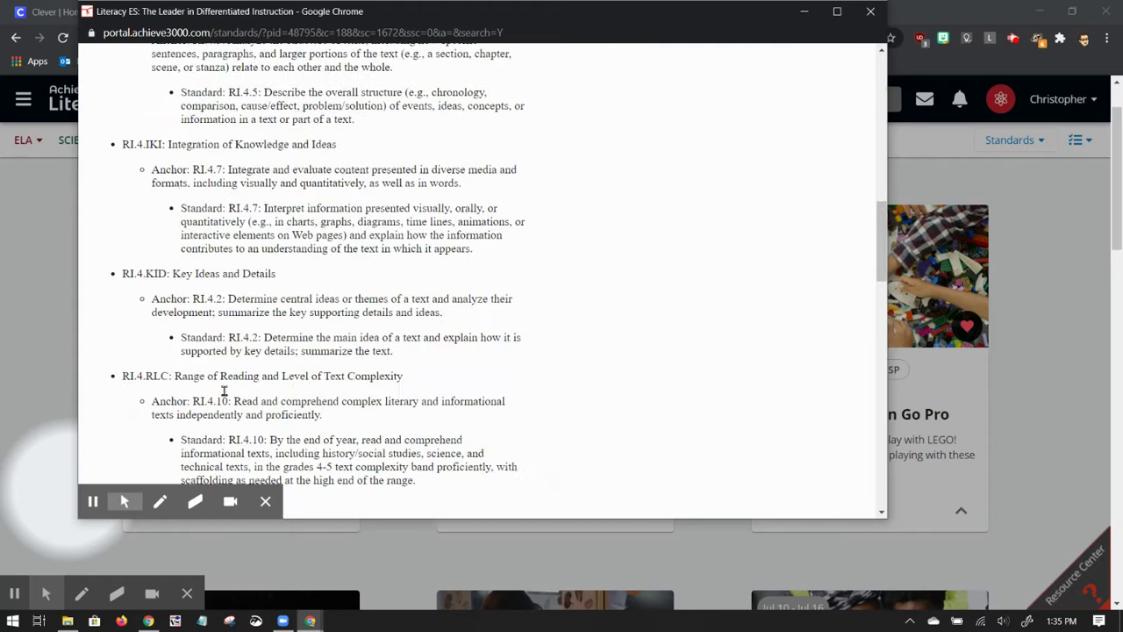
scroll(225, 392, "down", 2)
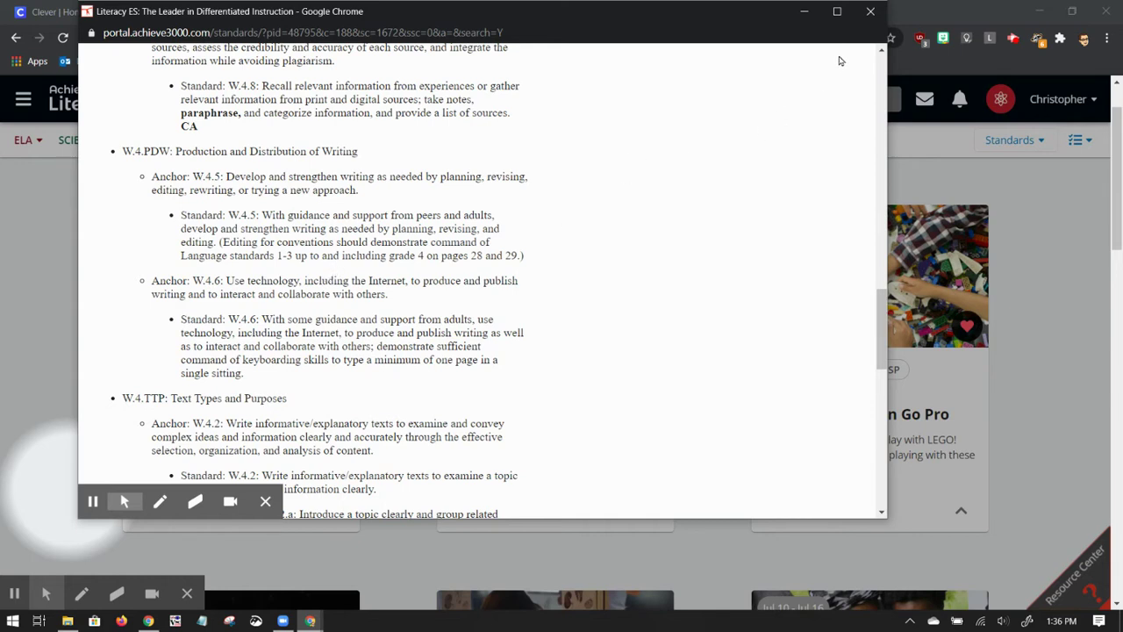
mouse_move(210, 495)
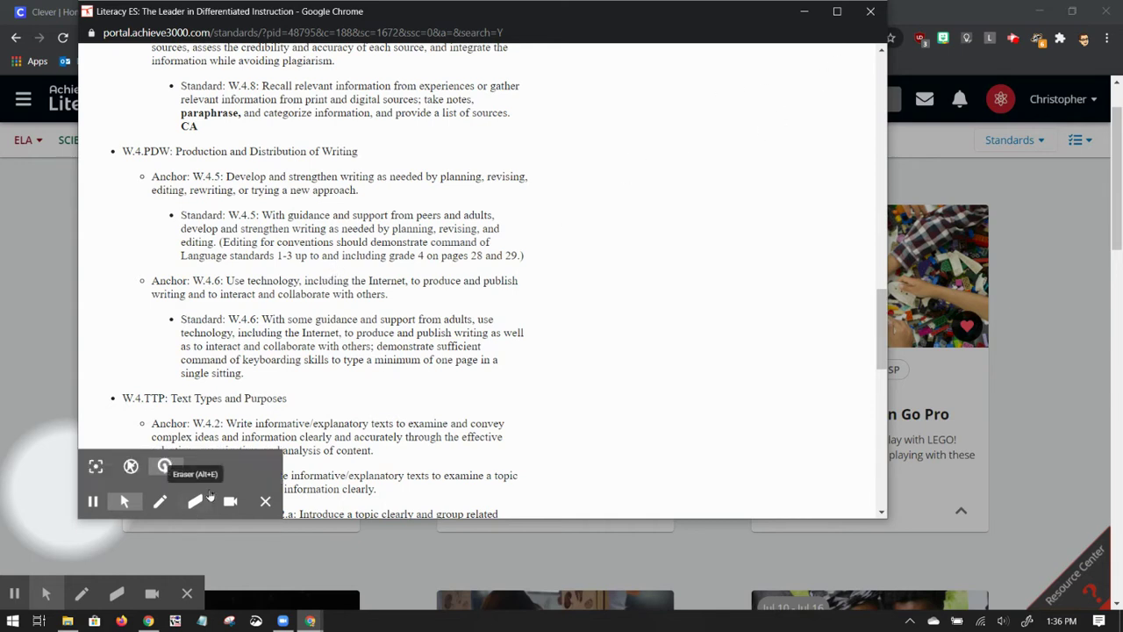
left_click(871, 12)
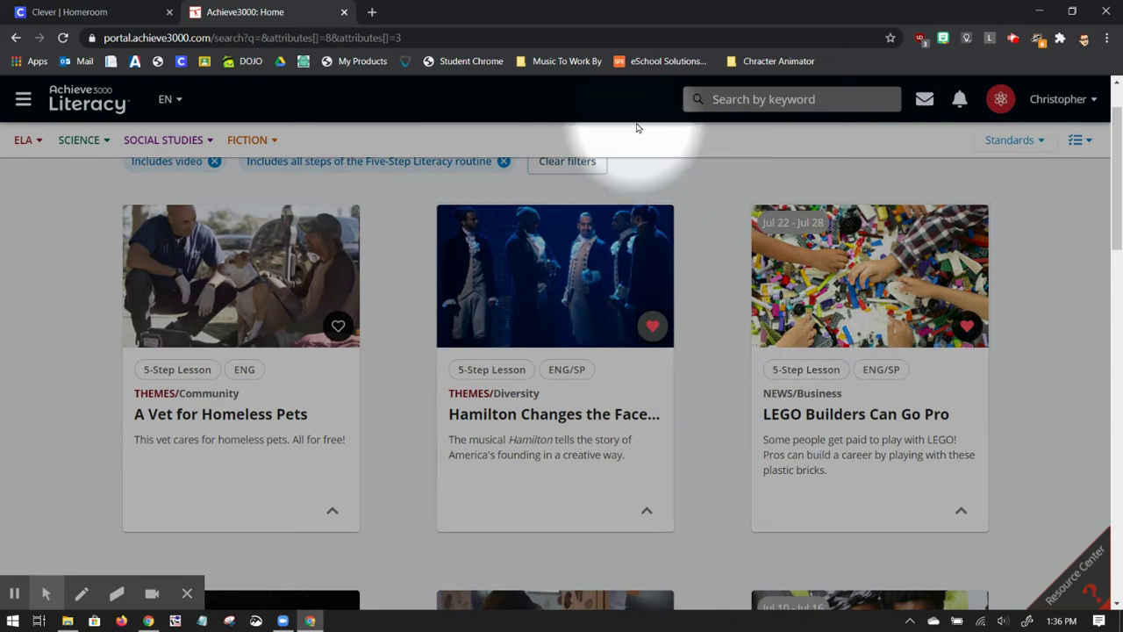
- Return to the home page and remove the "Time To Get Animated!" lesson from My Favorites
left_click(79, 99)
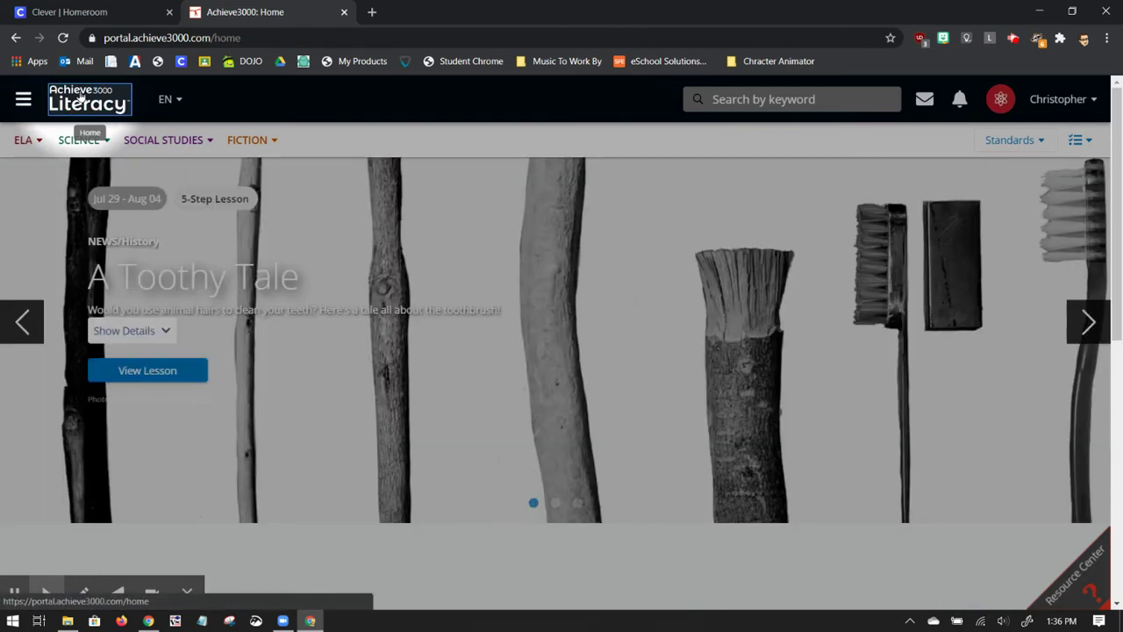
scroll(389, 369, "down", 3)
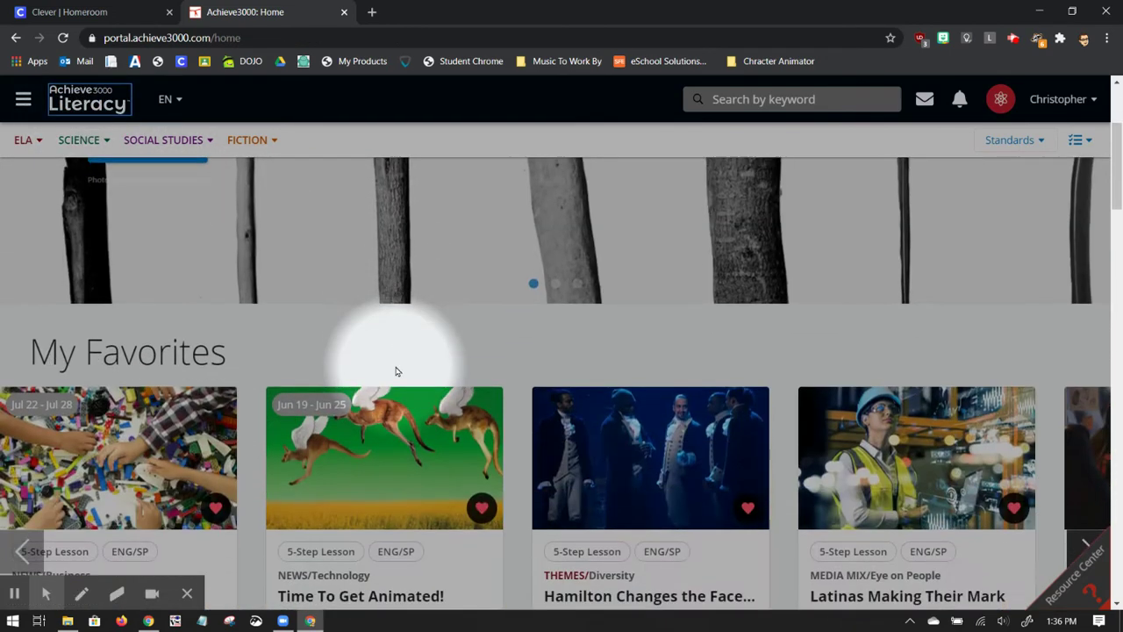
scroll(370, 338, "down", 1)
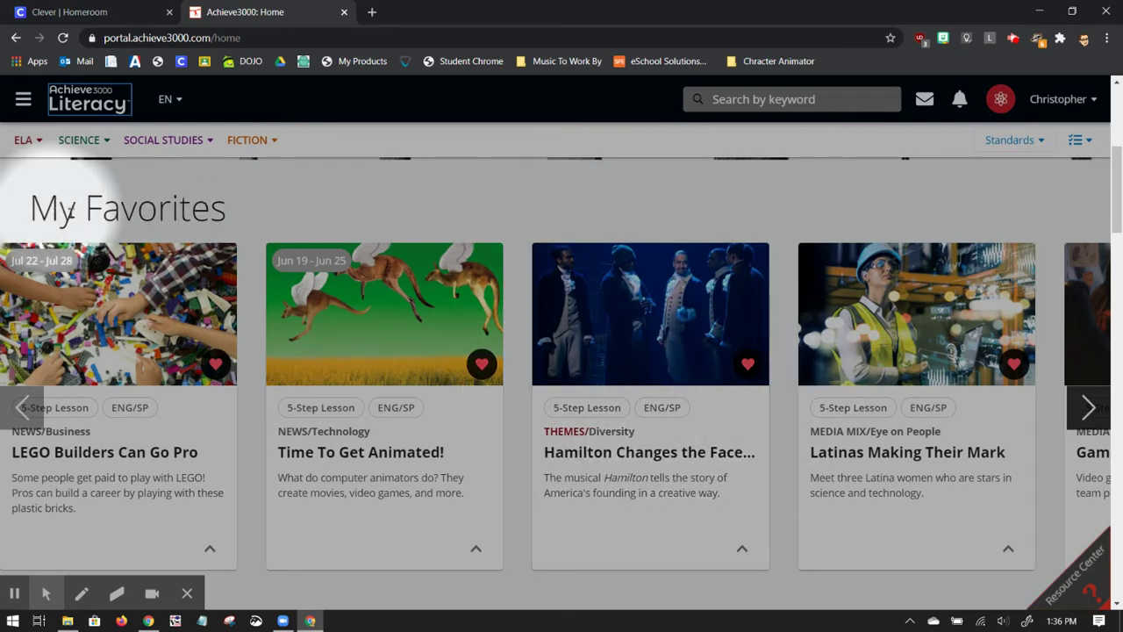
scroll(238, 263, "up", 3)
scroll(239, 268, "down", 2)
scroll(239, 268, "down", 1)
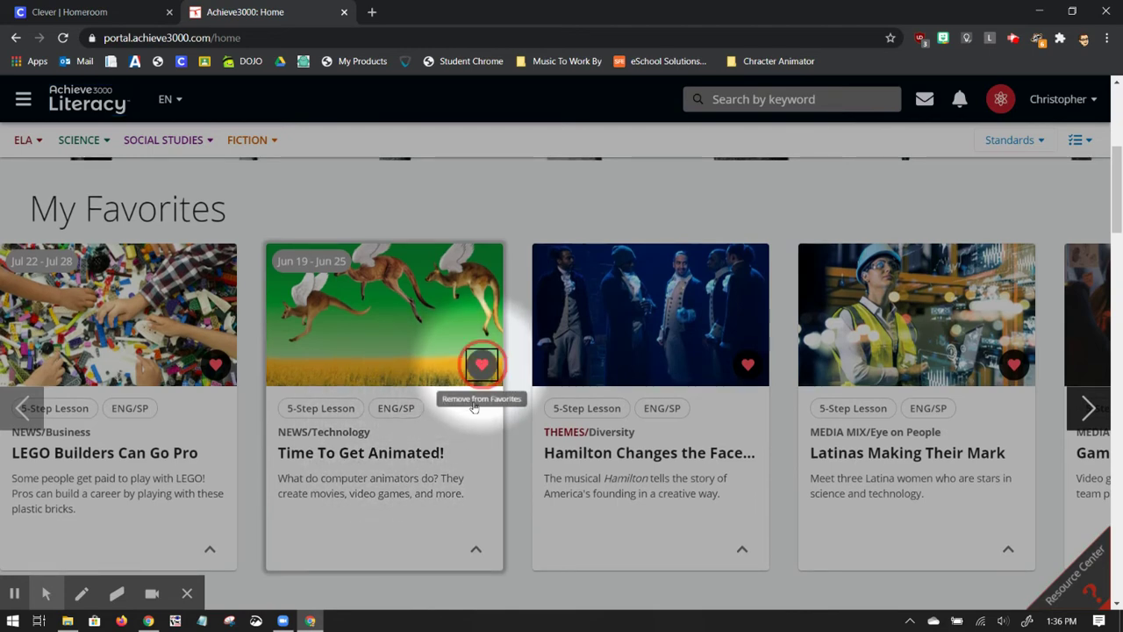
left_click(482, 364)
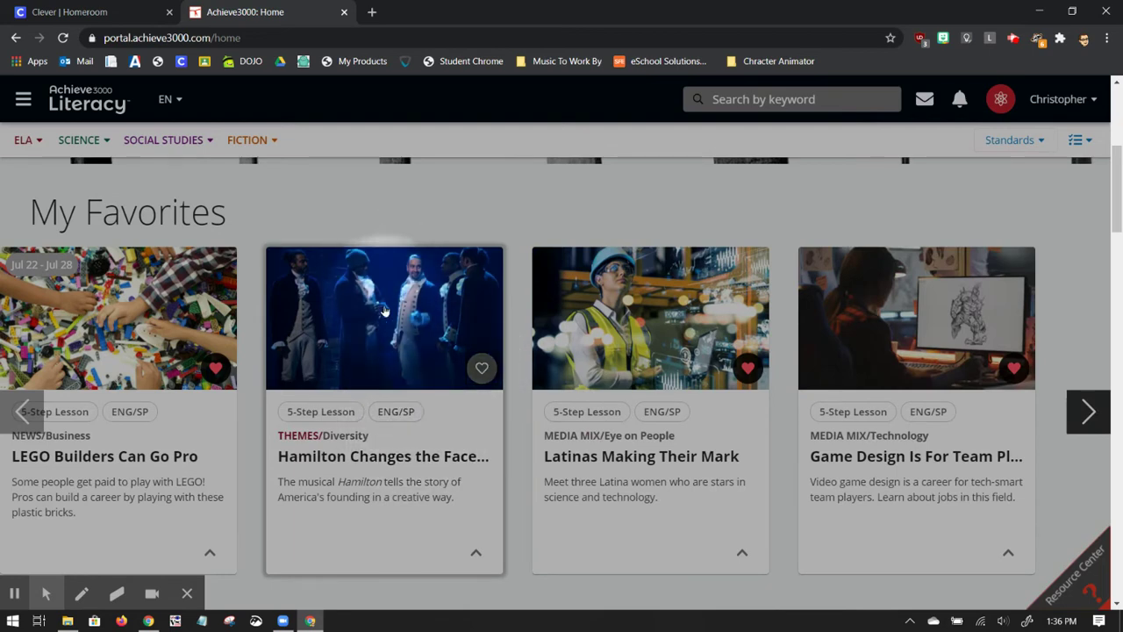
- Open the Hamilton Changes the Face of Theater lesson and review its supporting resources with the Teacher Recommendations fully expanded
left_click(360, 345)
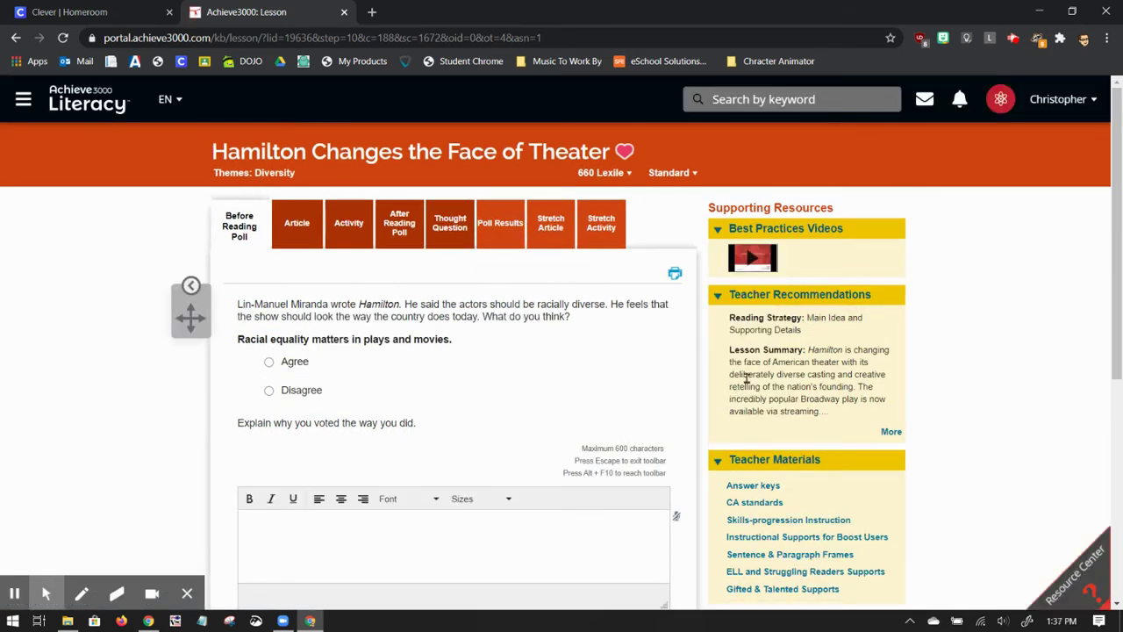
scroll(787, 494, "down", 2)
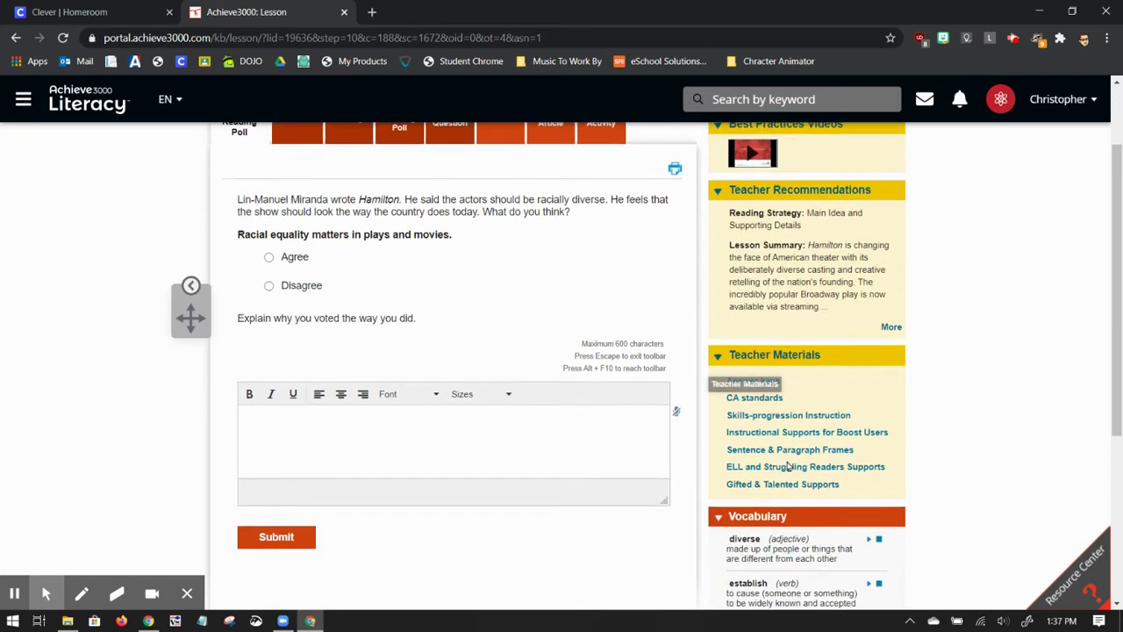
left_click(888, 287)
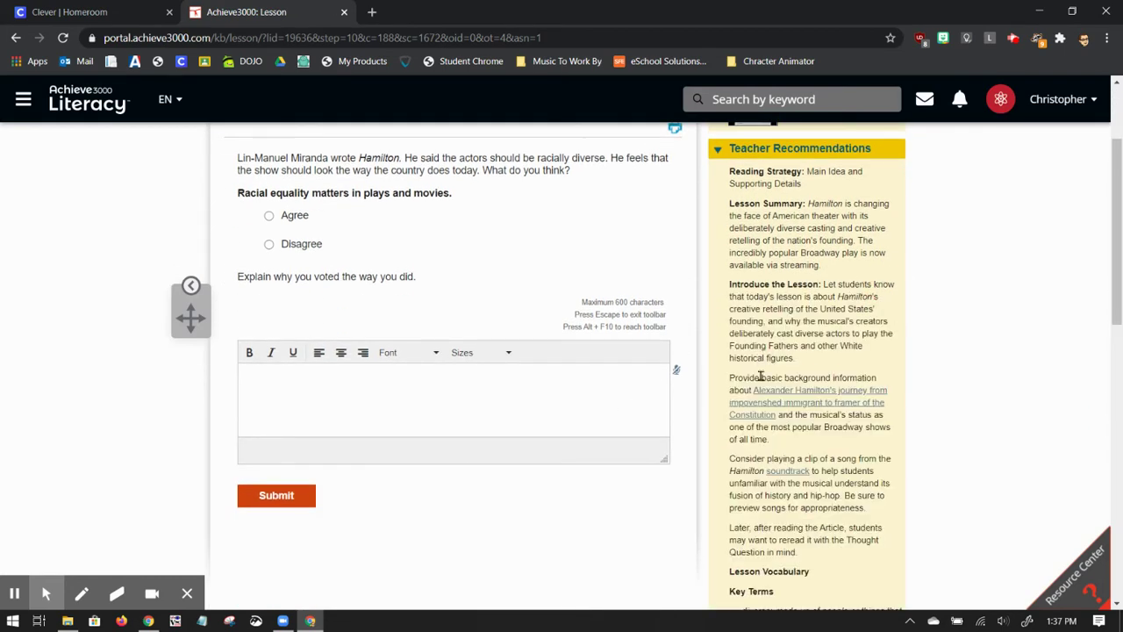
scroll(757, 413, "down", 5)
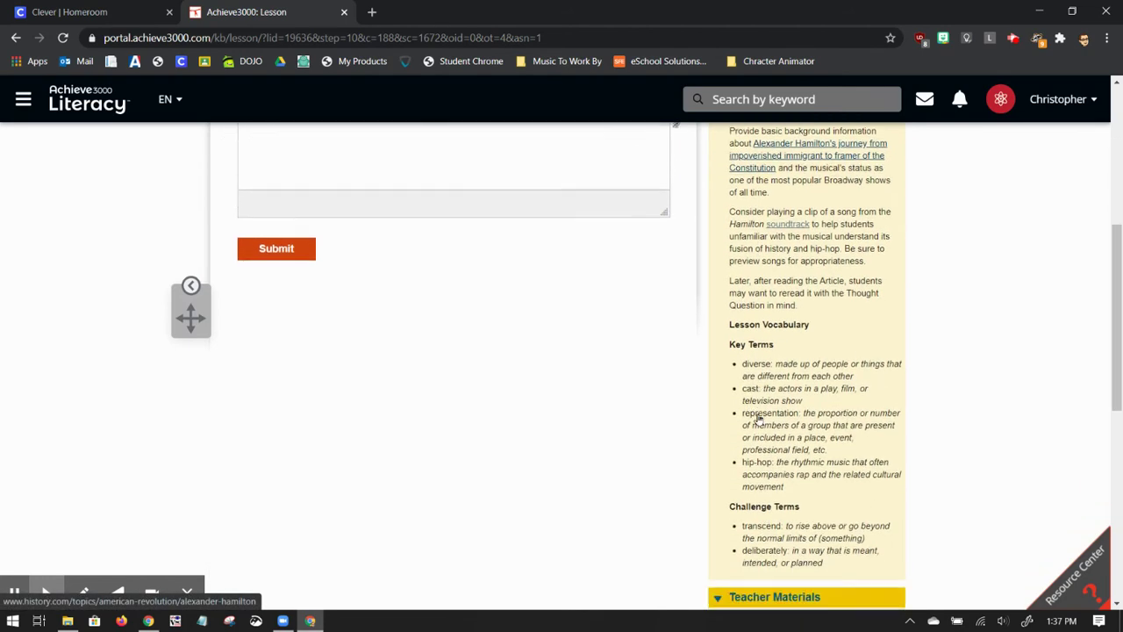
scroll(699, 429, "down", 3)
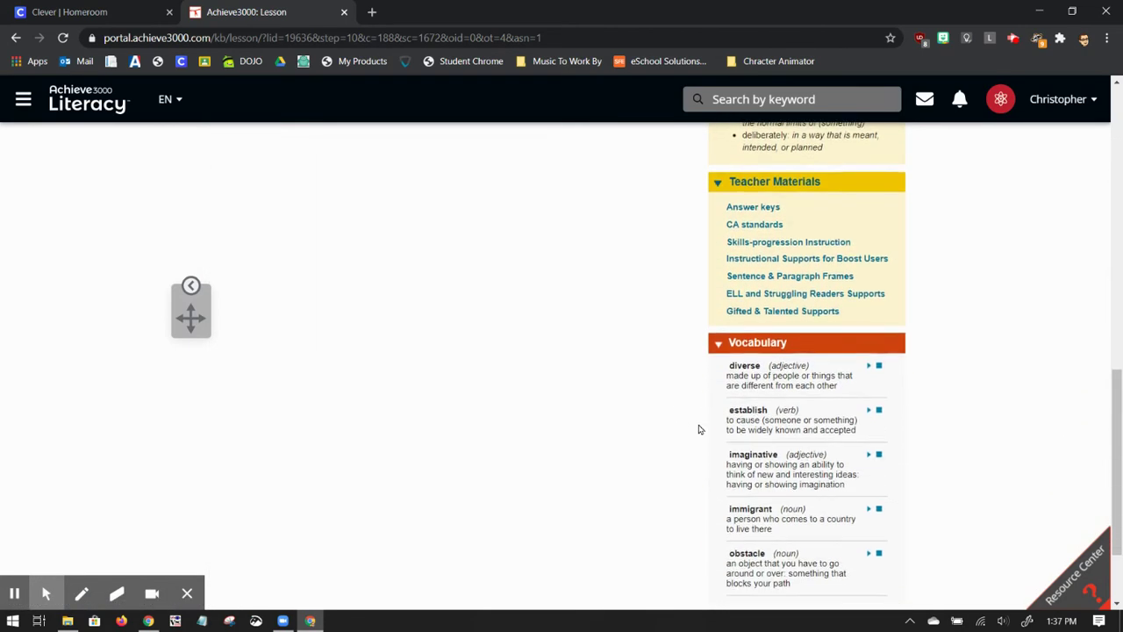
scroll(763, 483, "down", 1)
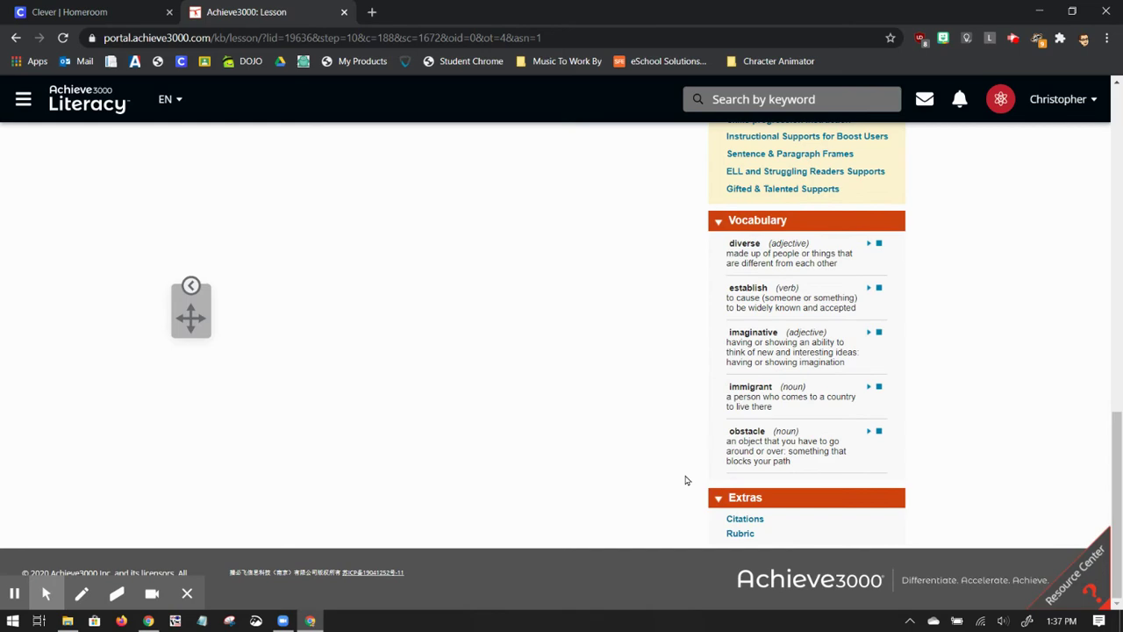
scroll(687, 480, "up", 10)
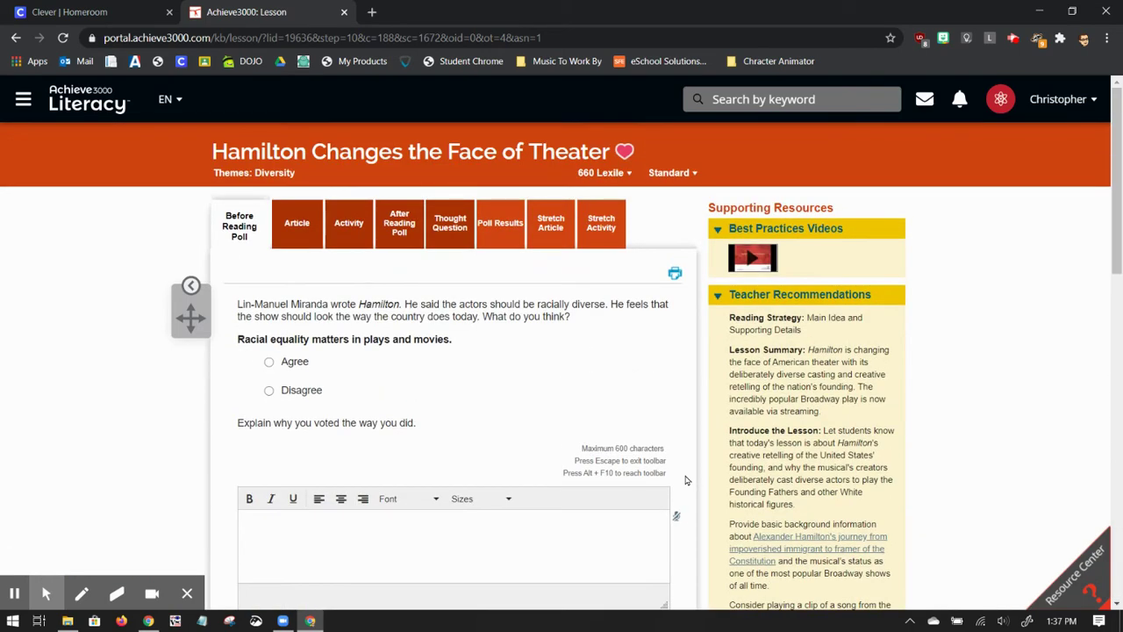
- Copy the full web address of the Hamilton Changes the Face of Theater lesson
mouse_move(121, 591)
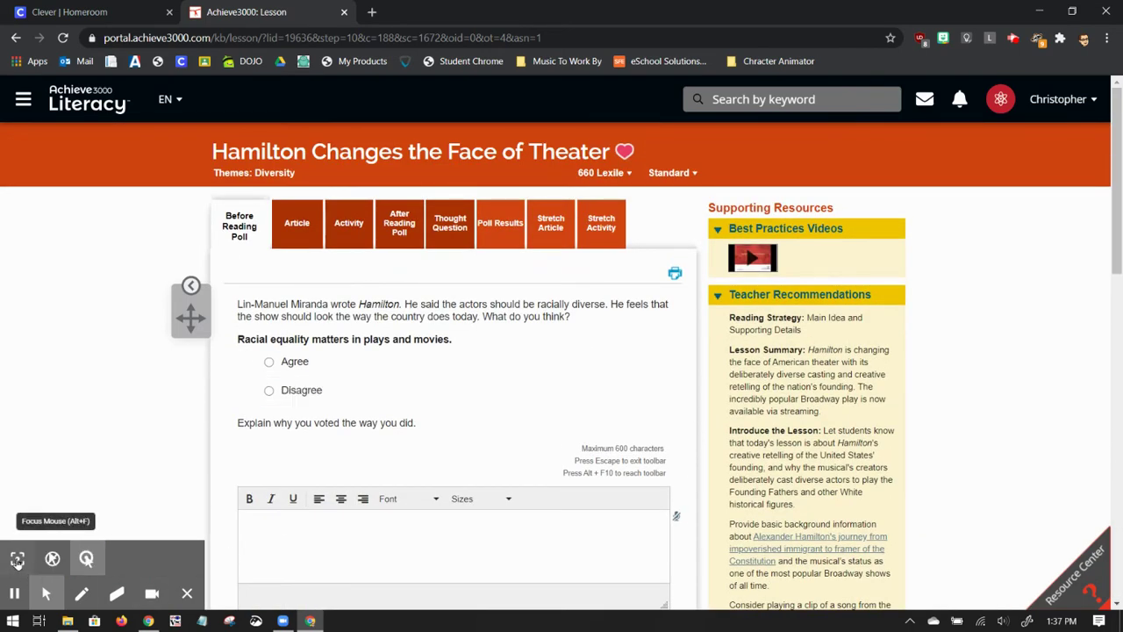
left_click(18, 558)
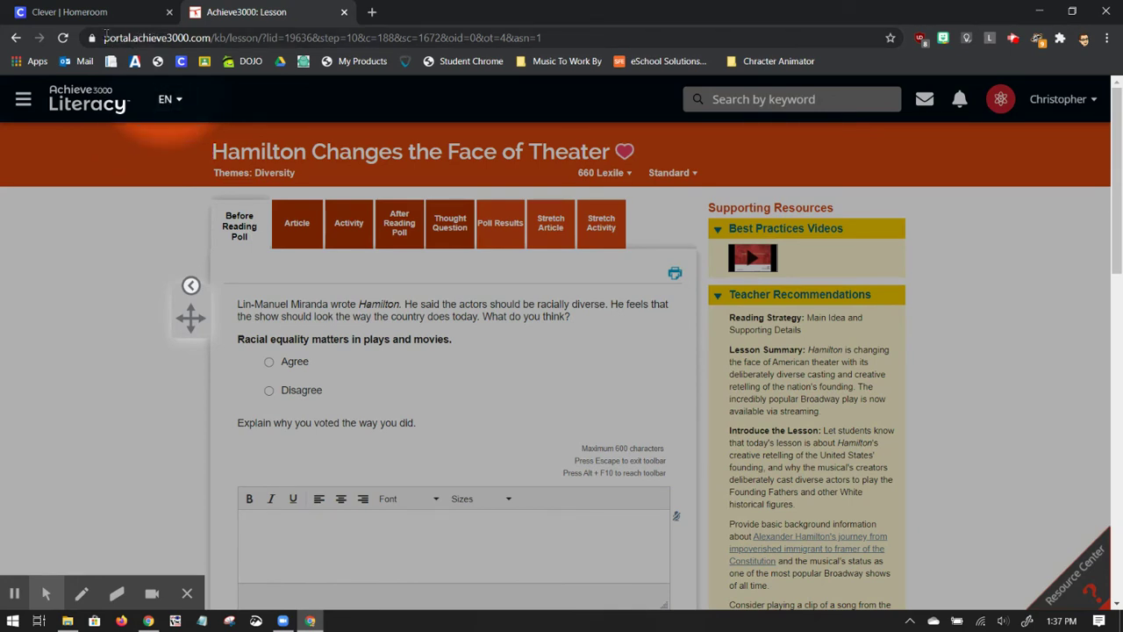
left_click_drag(105, 38, 563, 39)
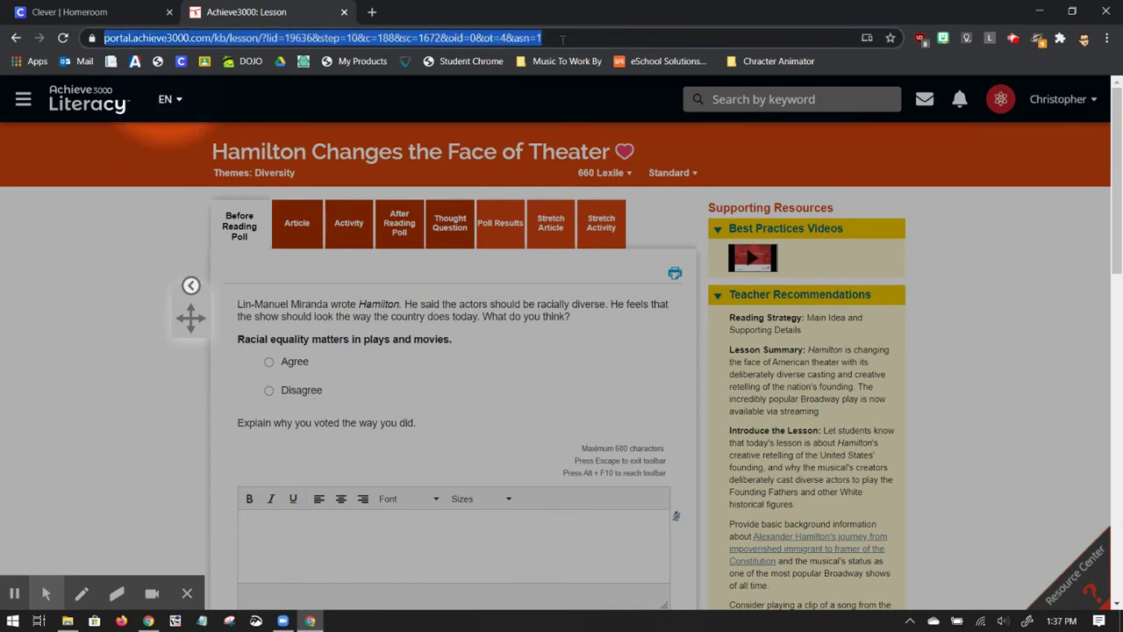
right_click(288, 40)
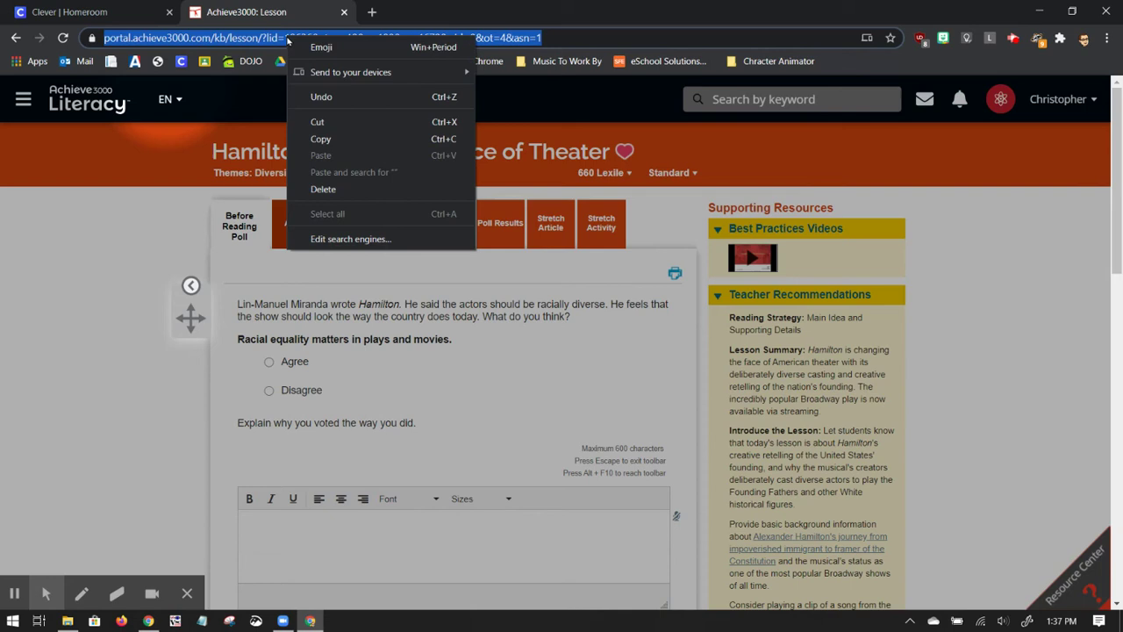
left_click(344, 141)
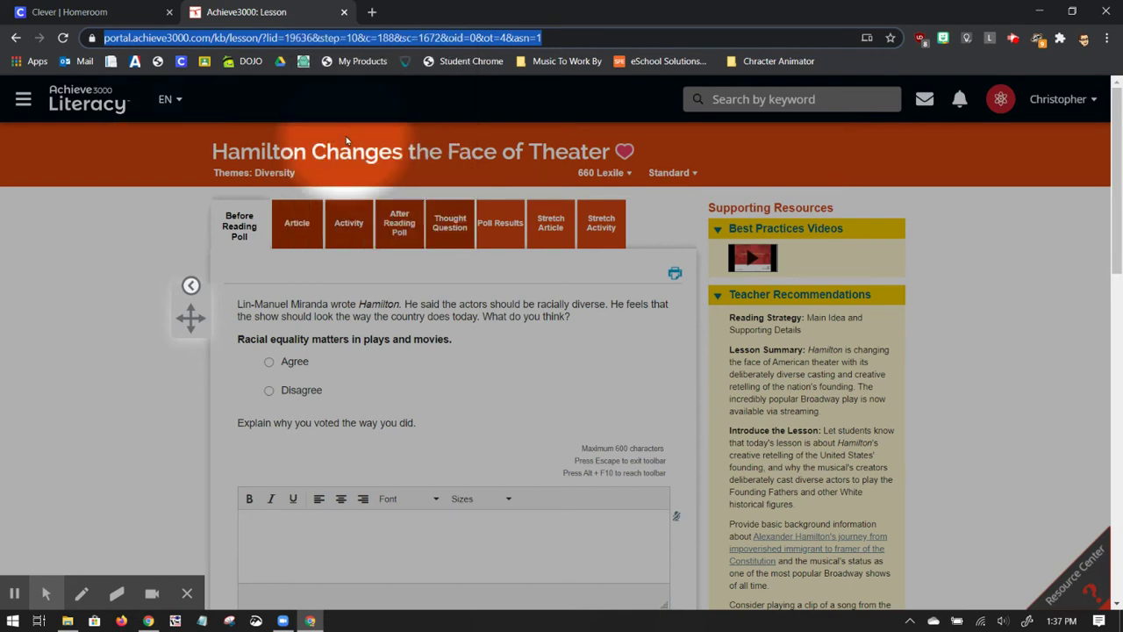
- Open Google Drive at drive.google.com in a new browser tab and open the Hamilton article document from the recent files
left_click(372, 12)
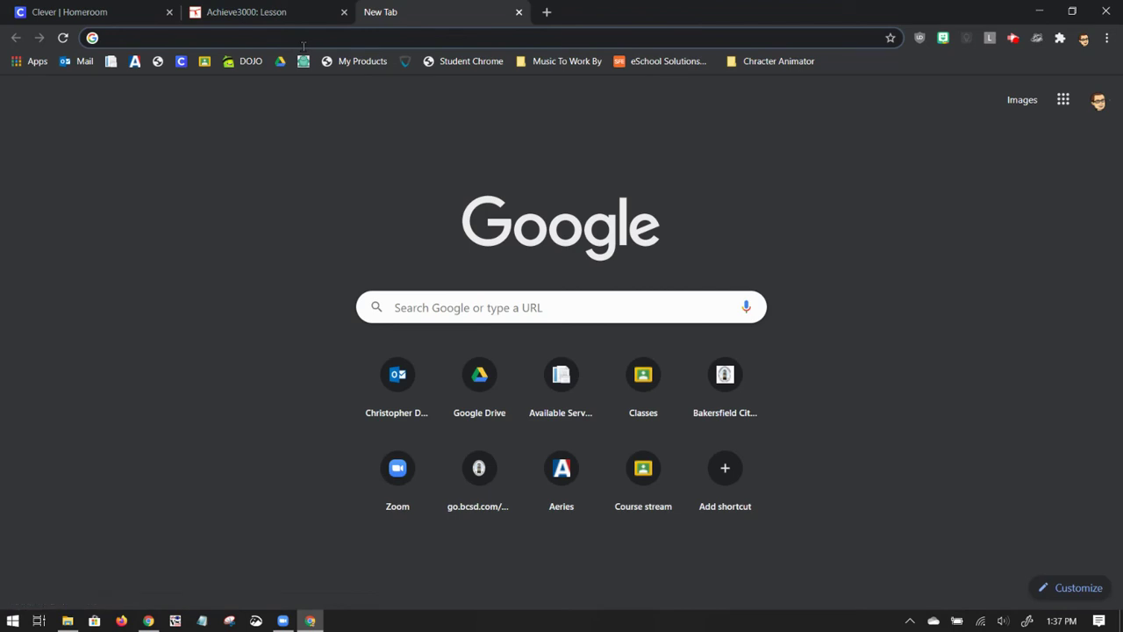
type("drive.google.com")
key("Return")
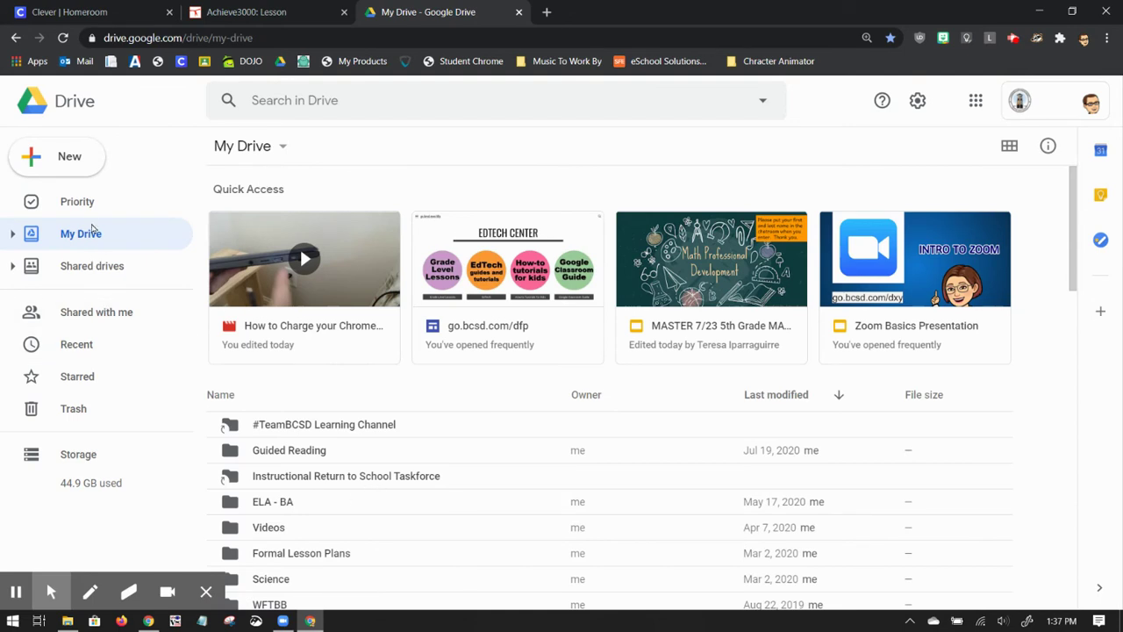
left_click(83, 348)
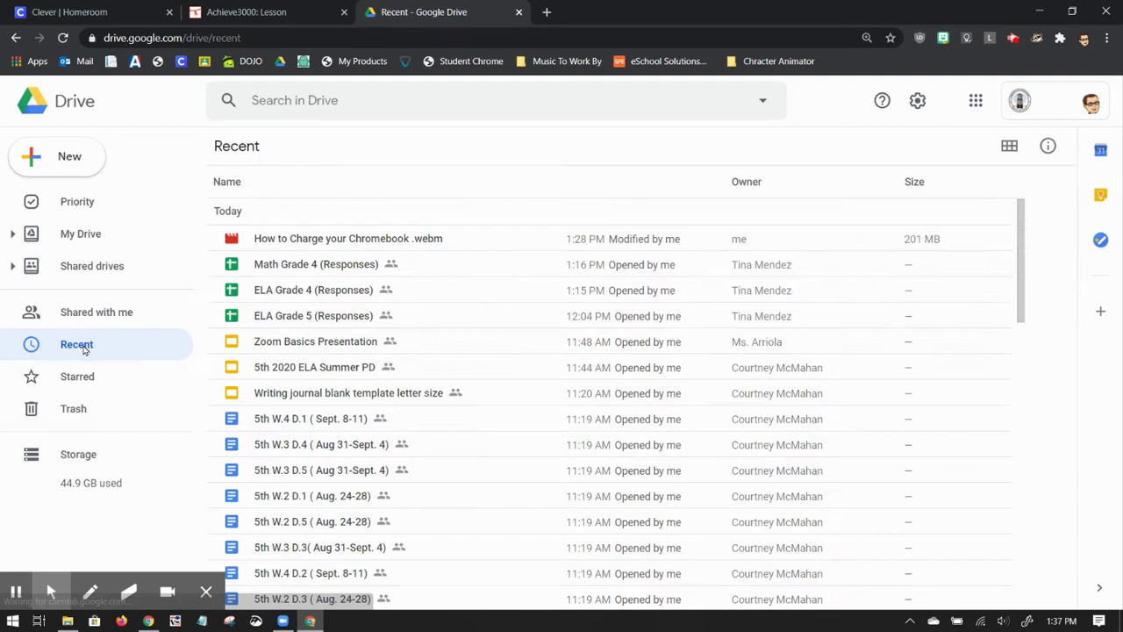
scroll(489, 478, "down", 4)
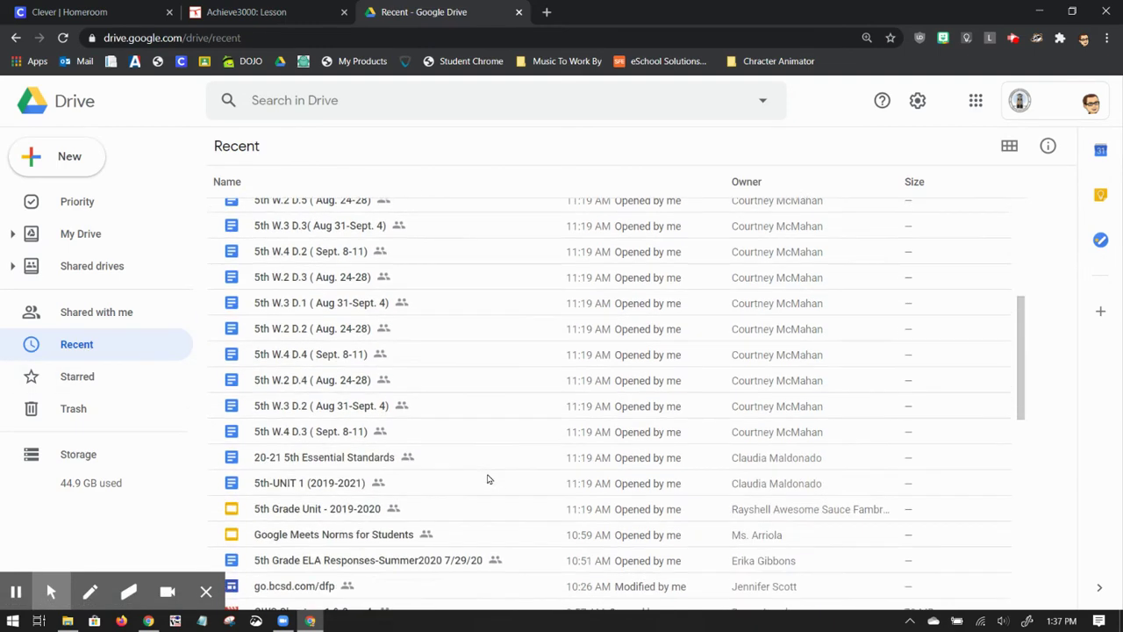
scroll(488, 478, "down", 5)
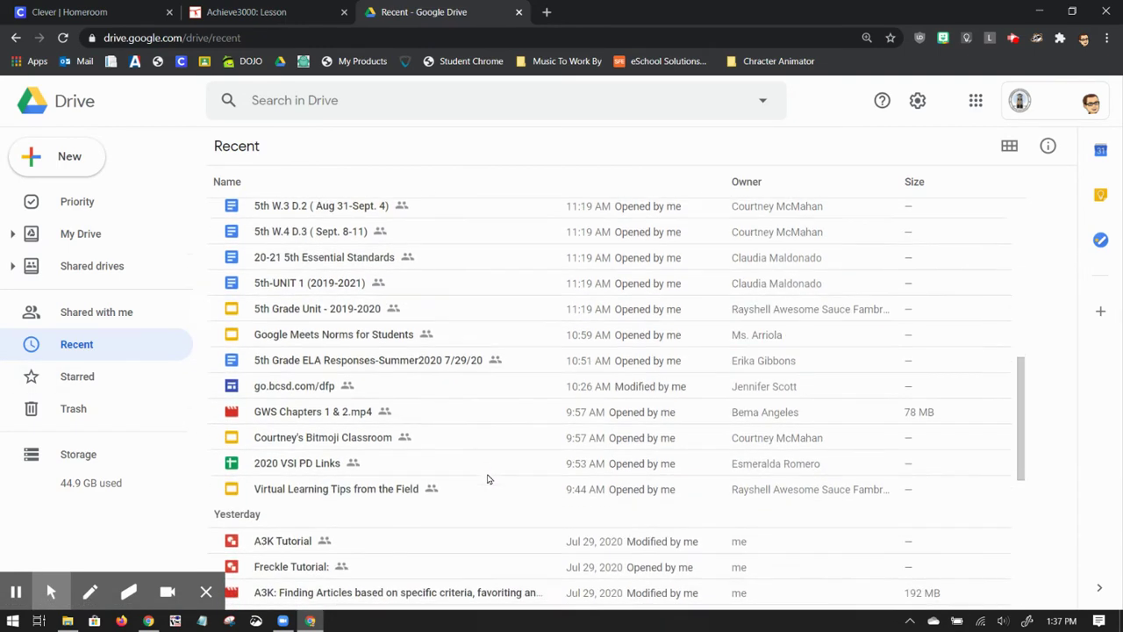
double_click(327, 340)
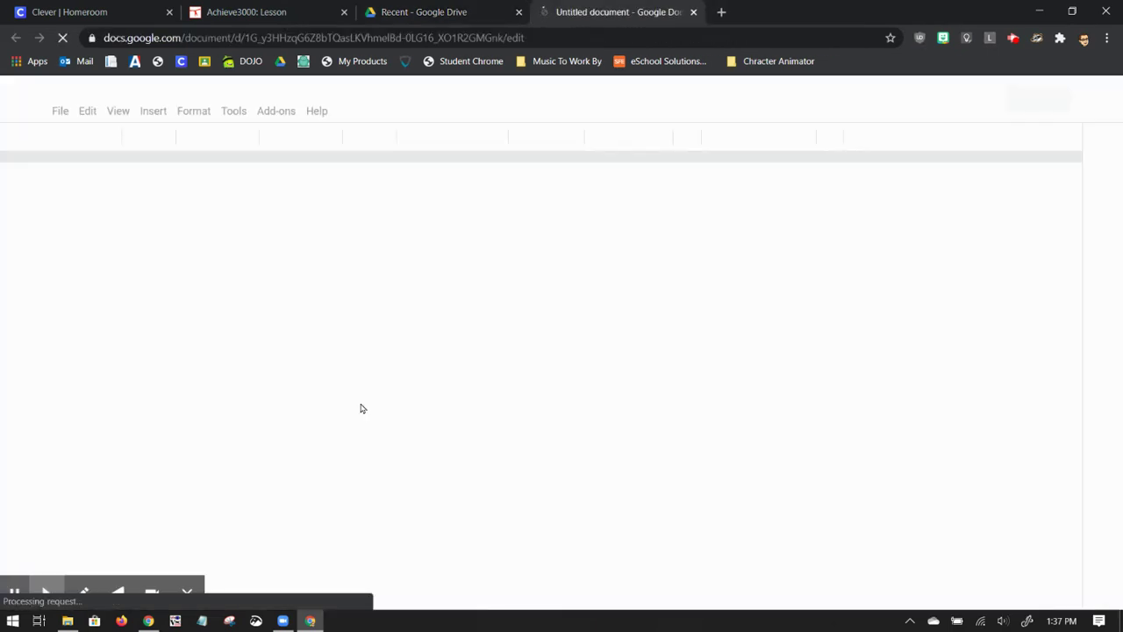
- Replace the old link under "Hamilton A3K Article" with the copied lesson address and highlight the new link
left_click_drag(346, 294, 283, 265)
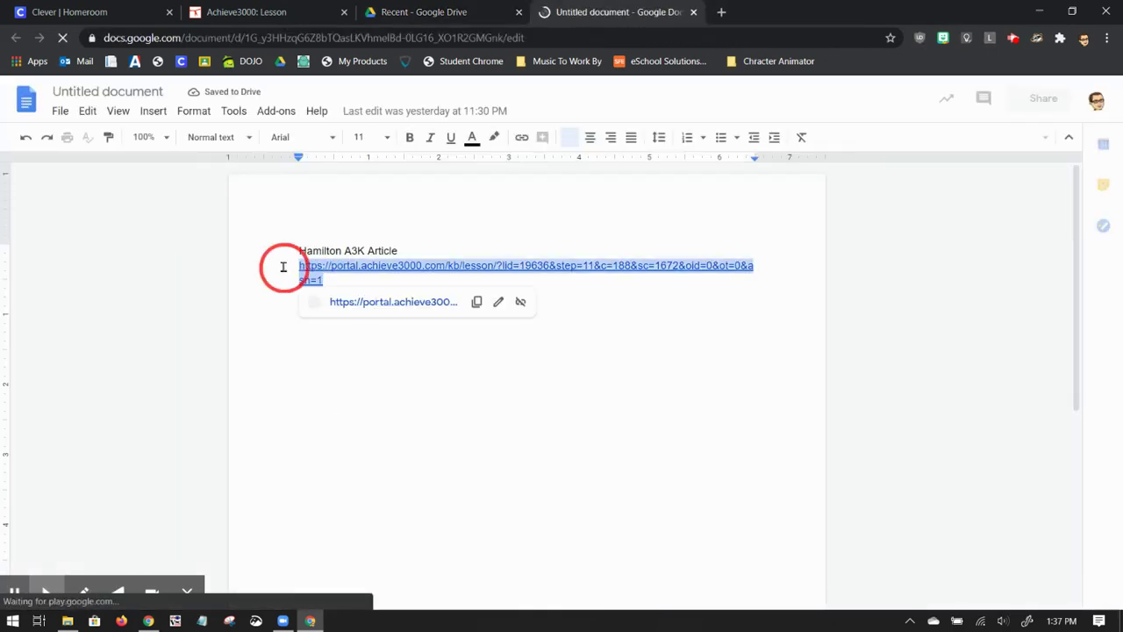
key("BackSpace")
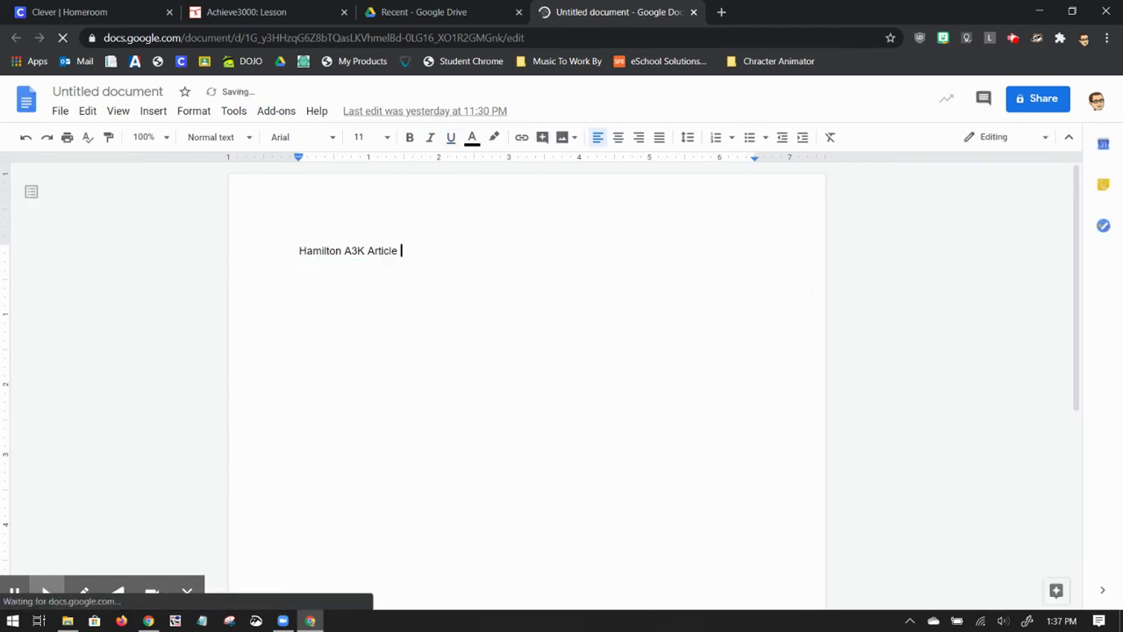
key("Return")
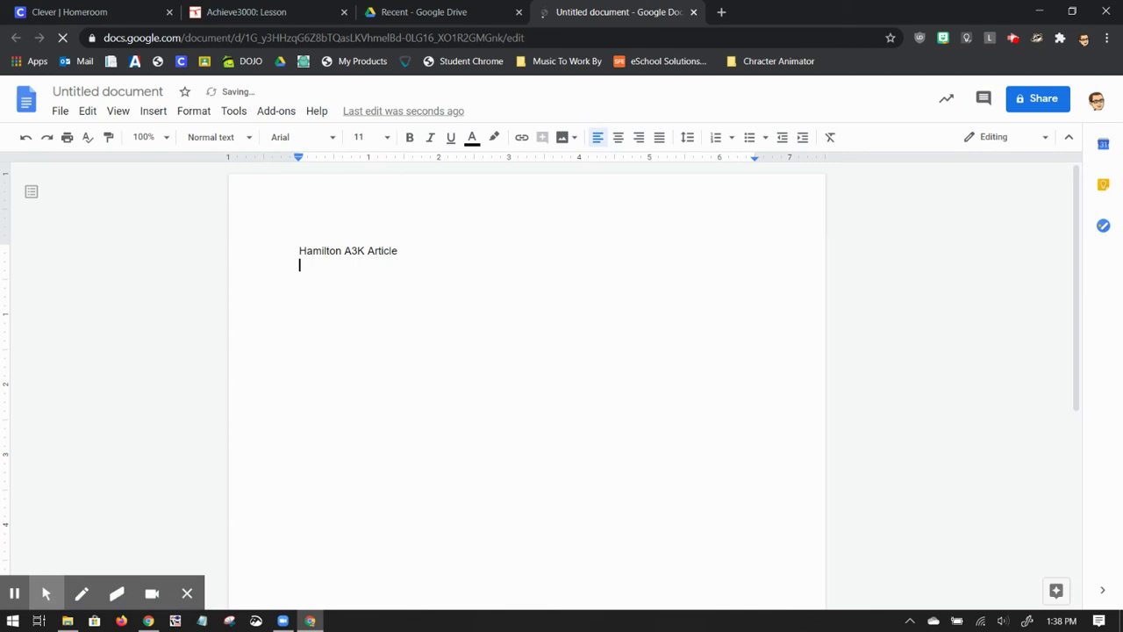
key("ctrl+v")
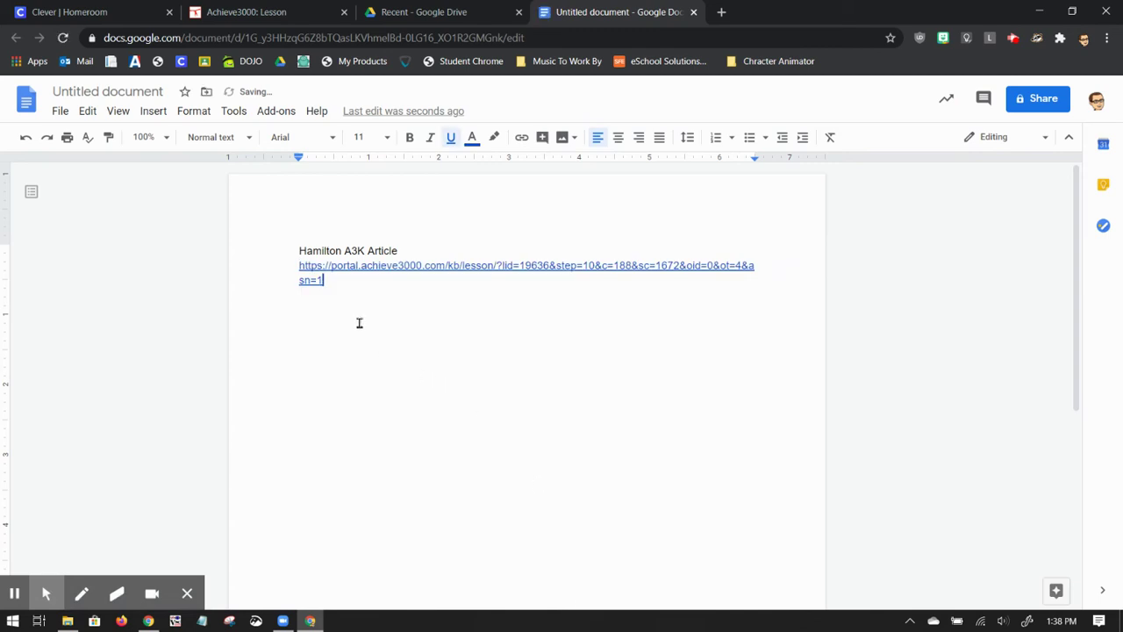
left_click(356, 318)
key("shift+Right")
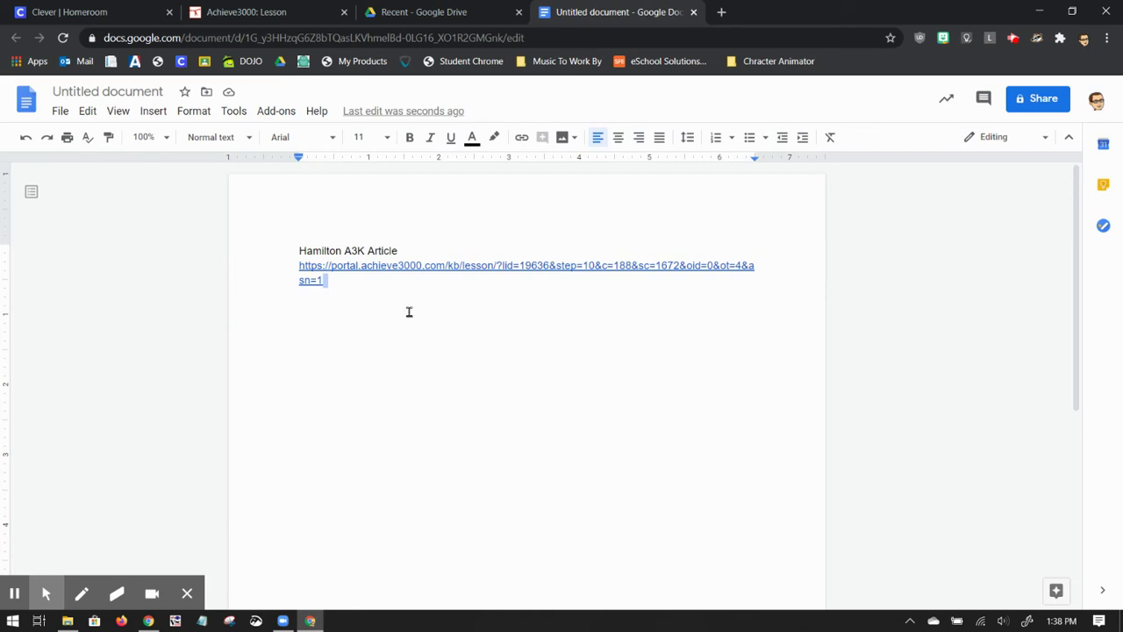
left_click(343, 286)
triple_click(307, 274)
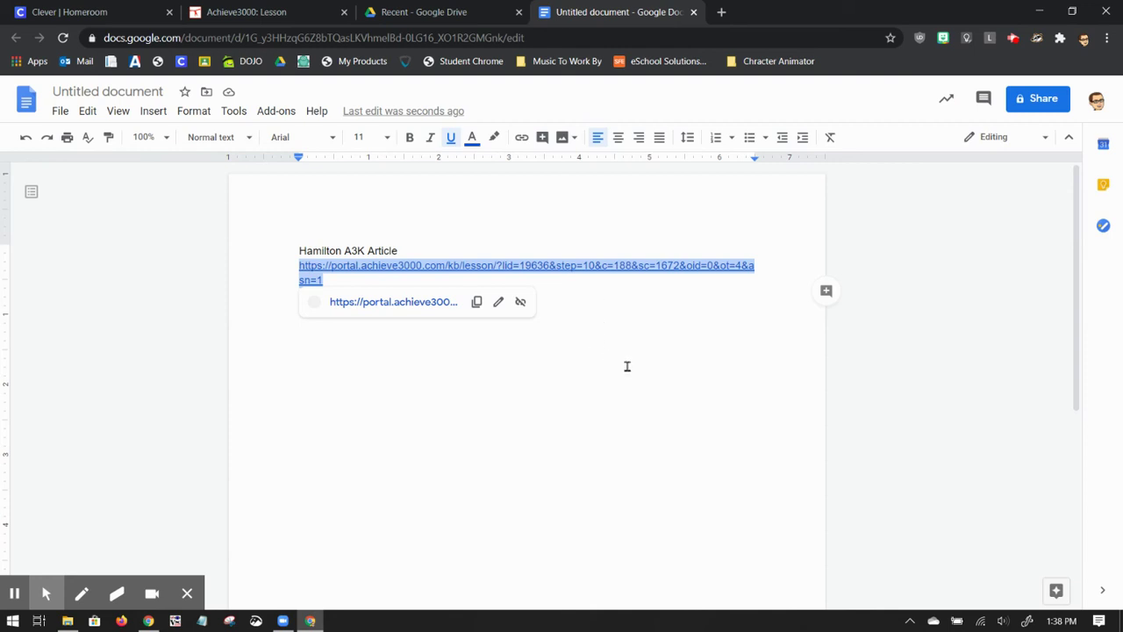
- Switch back to the Achieve3000 lesson and return to the Achieve3000 Literacy home page
left_click(248, 14)
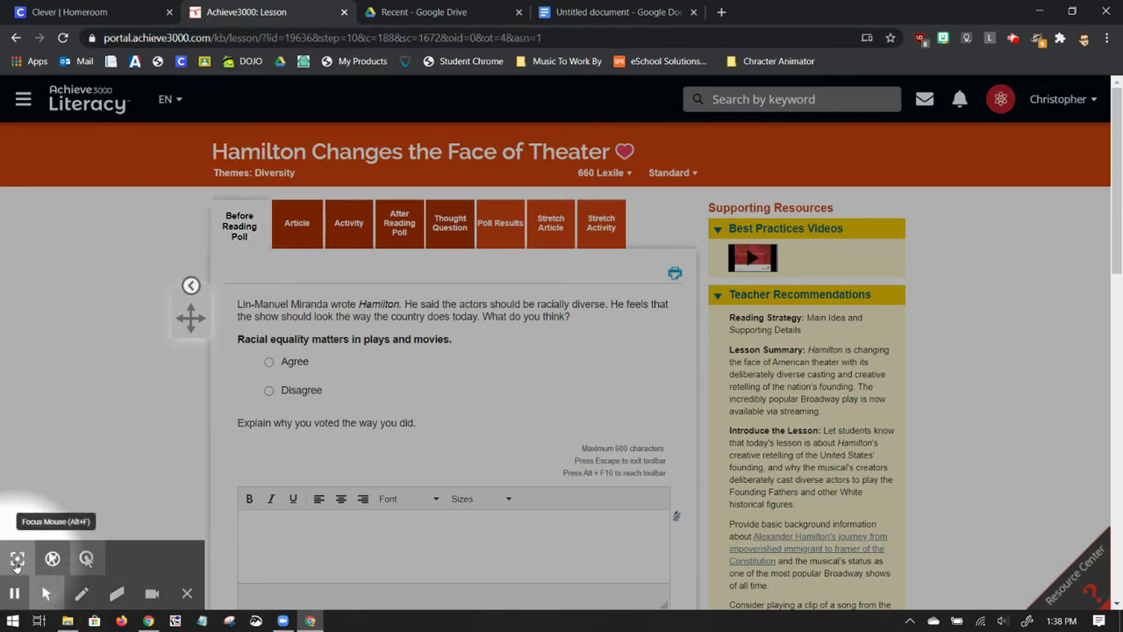
left_click(86, 559)
left_click(71, 104)
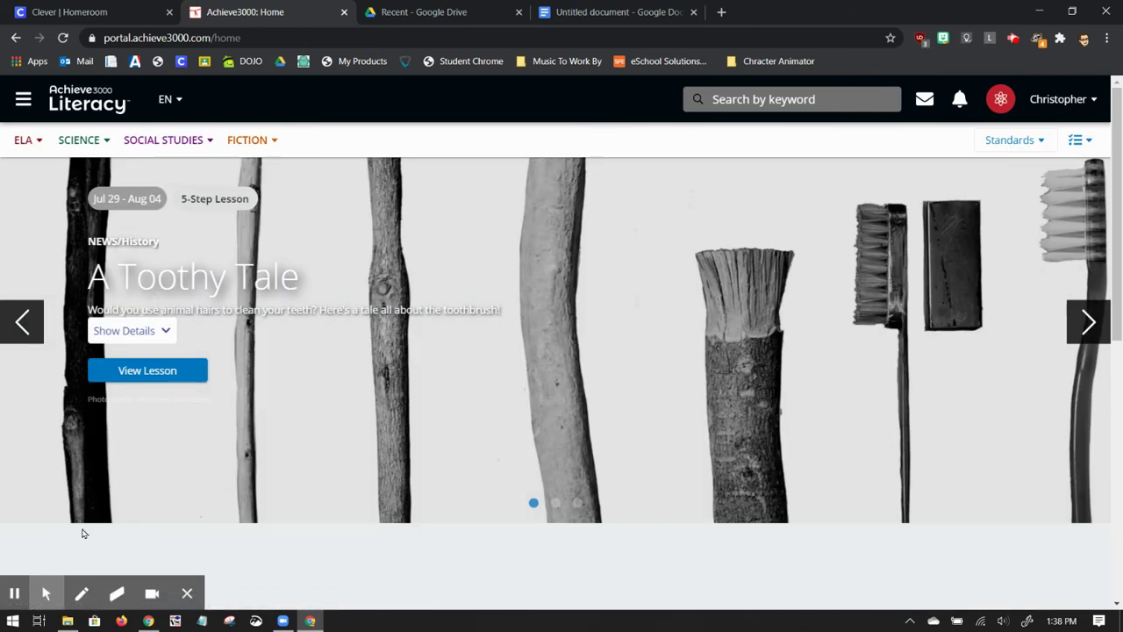
mouse_move(9, 586)
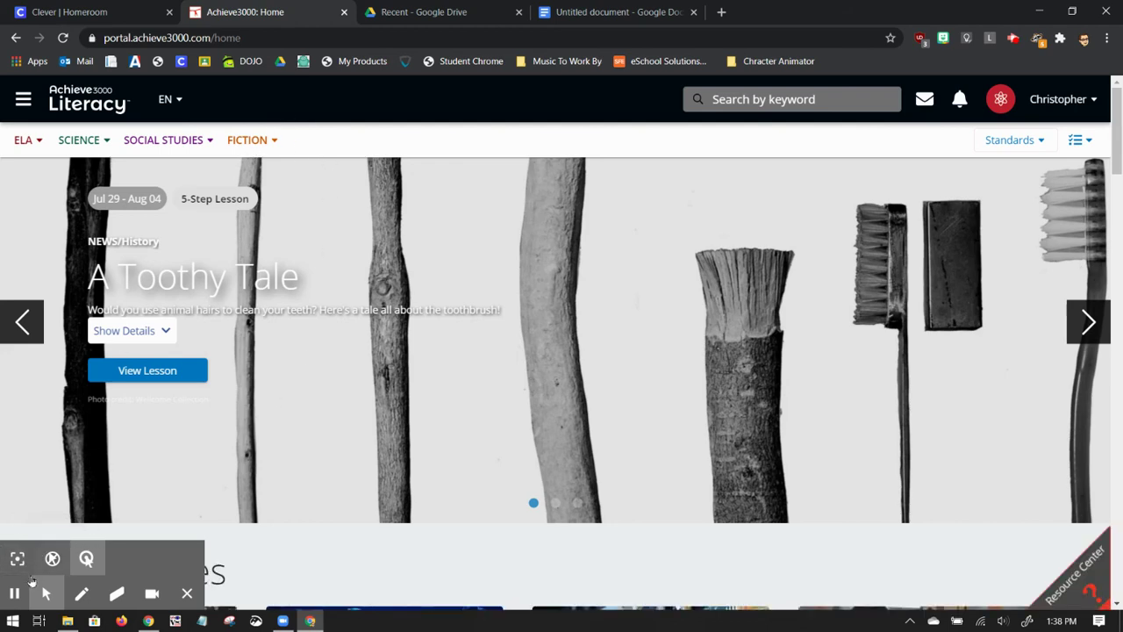
left_click(19, 558)
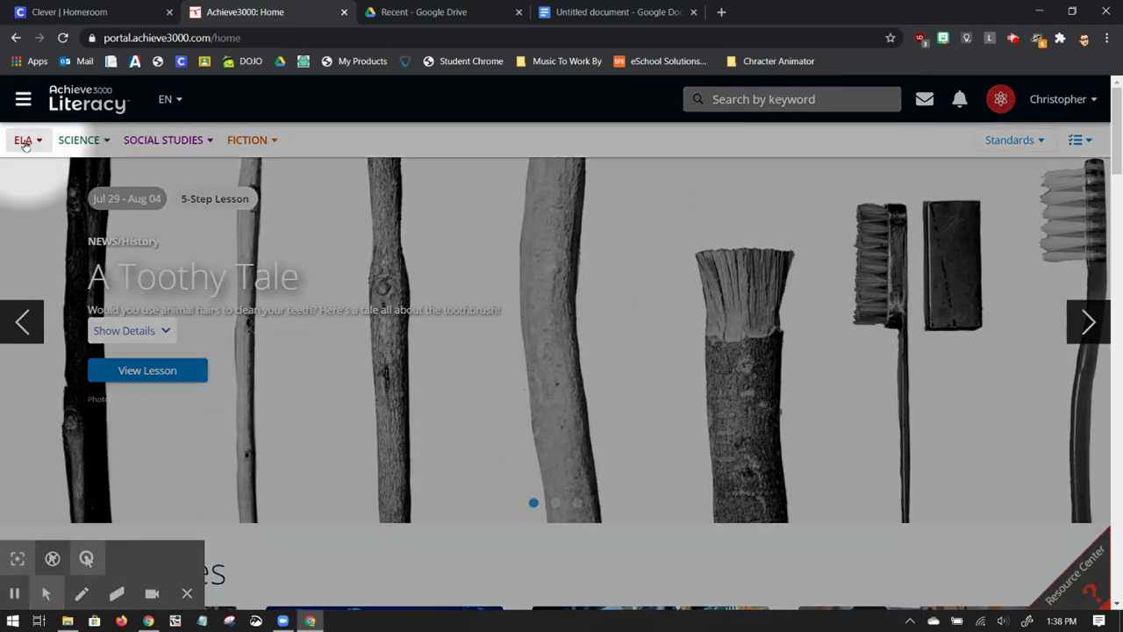
- Filter the lessons by Science, Life Science and Plants, and remove the Life Science filter
left_click(98, 142)
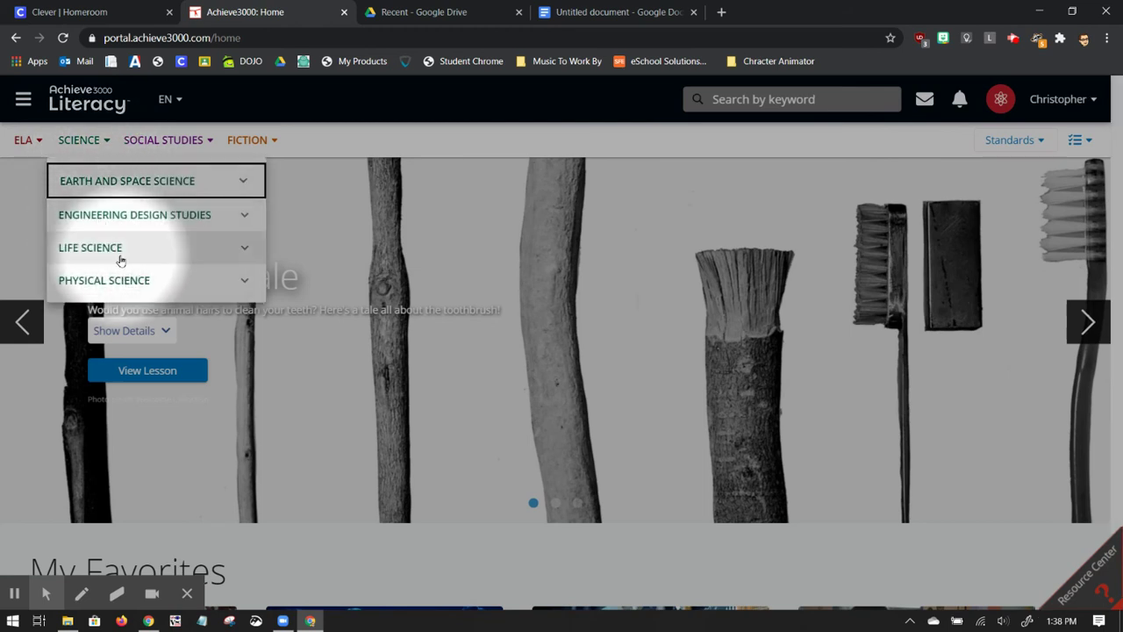
left_click(250, 249)
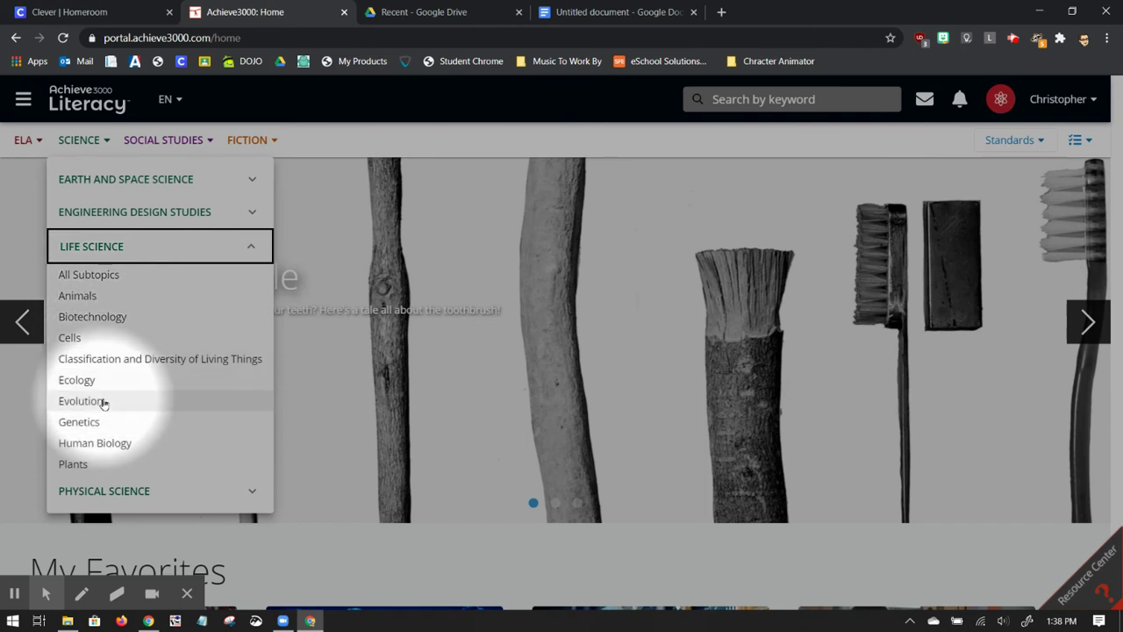
left_click(84, 465)
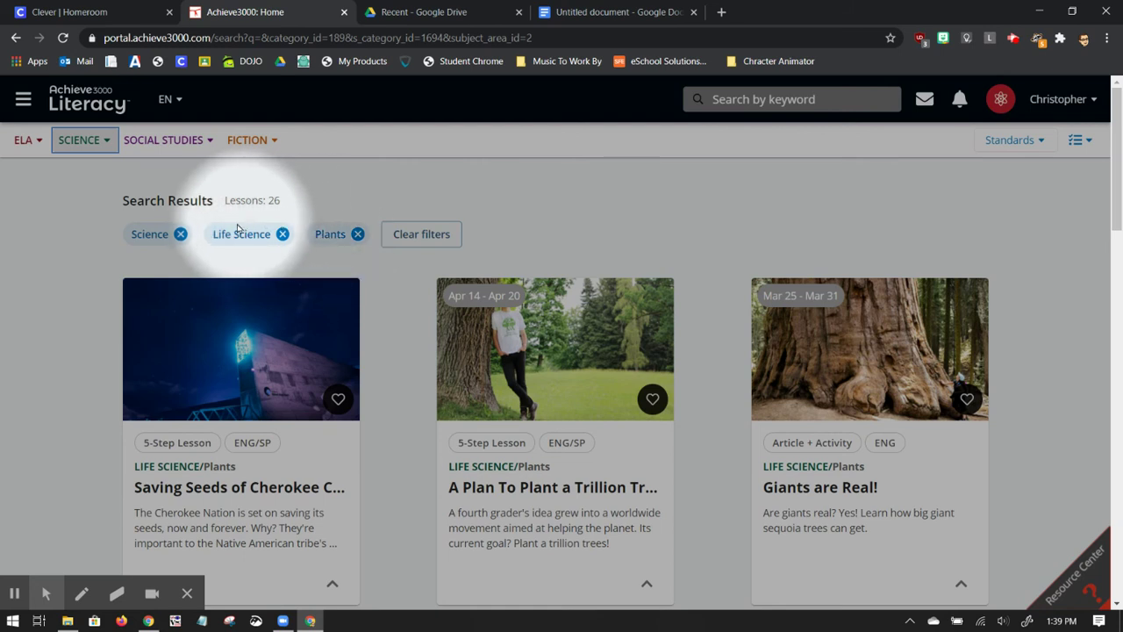
left_click(282, 237)
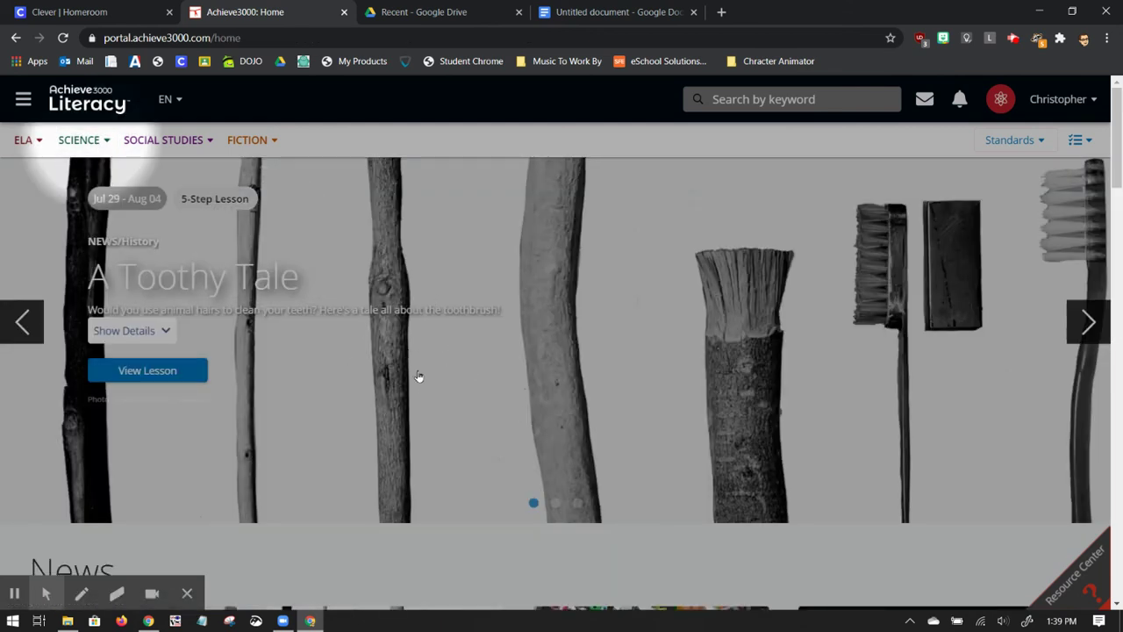
- Show the Science lessons under Life Science for the Plants subtopic again
left_click(95, 141)
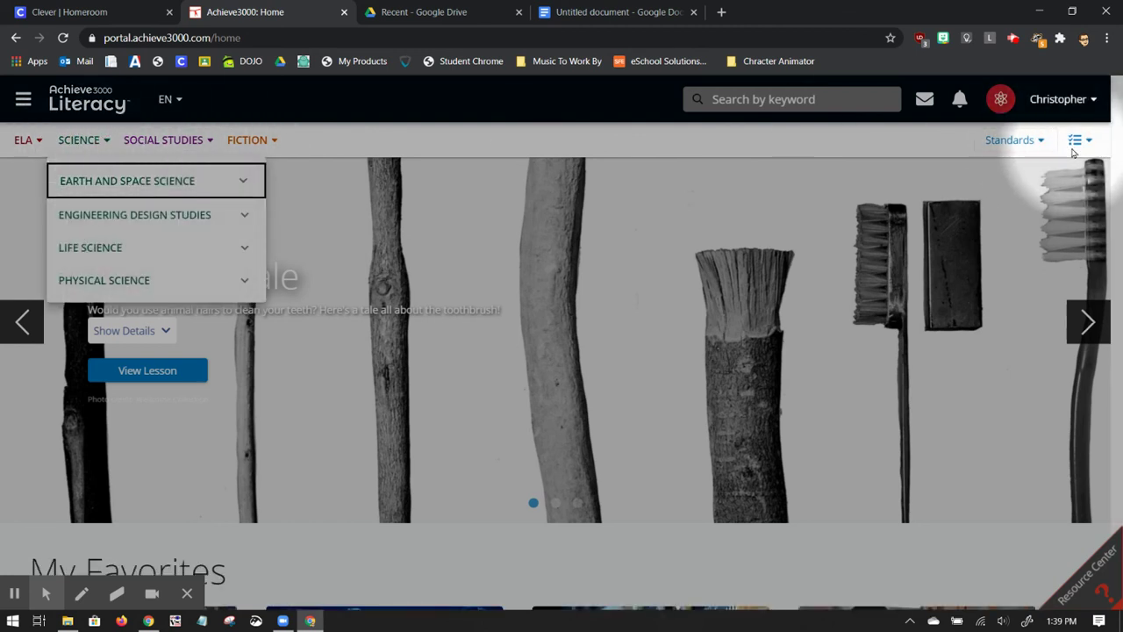
left_click(124, 252)
left_click(95, 464)
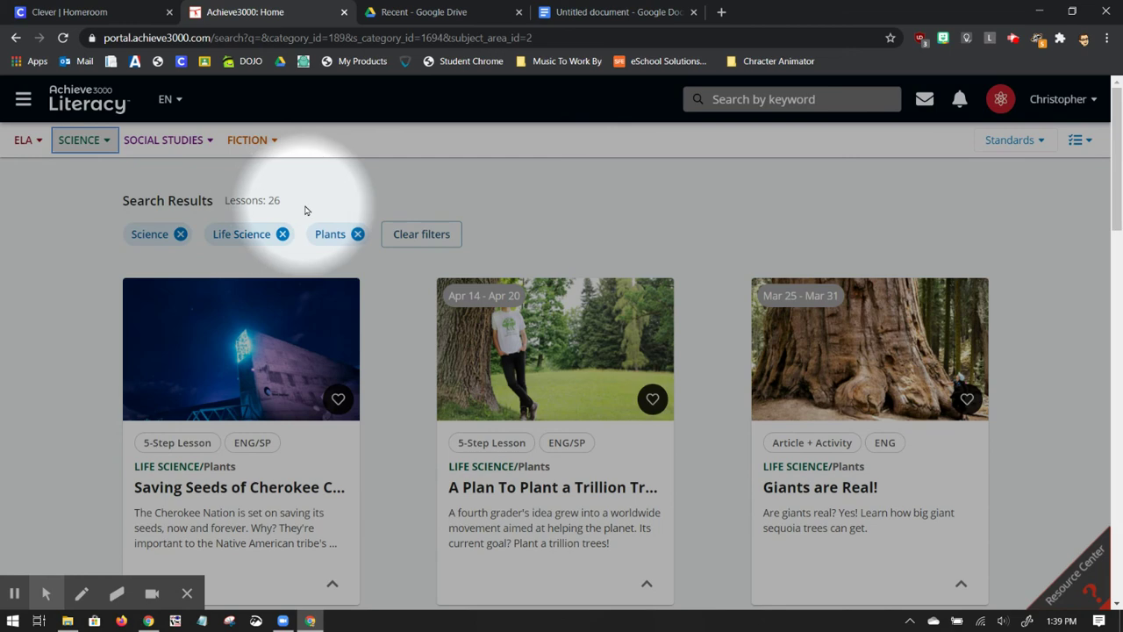
- Look through the Plants lesson results and return to the start of the list
scroll(393, 428, "down", 1)
scroll(393, 428, "down", 5)
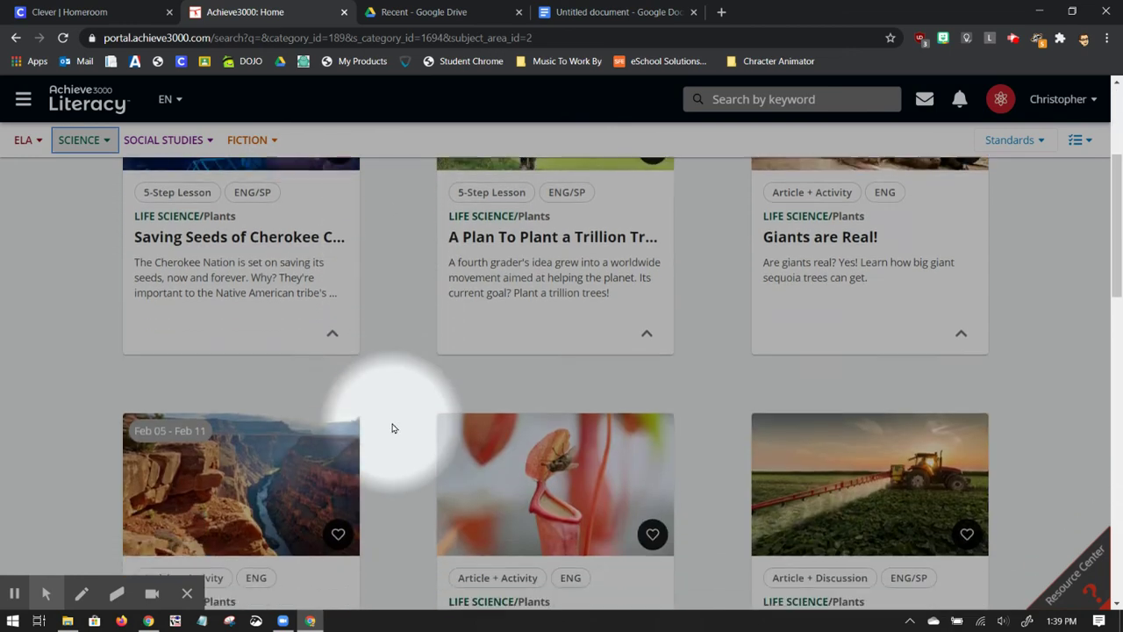
scroll(393, 429, "down", 5)
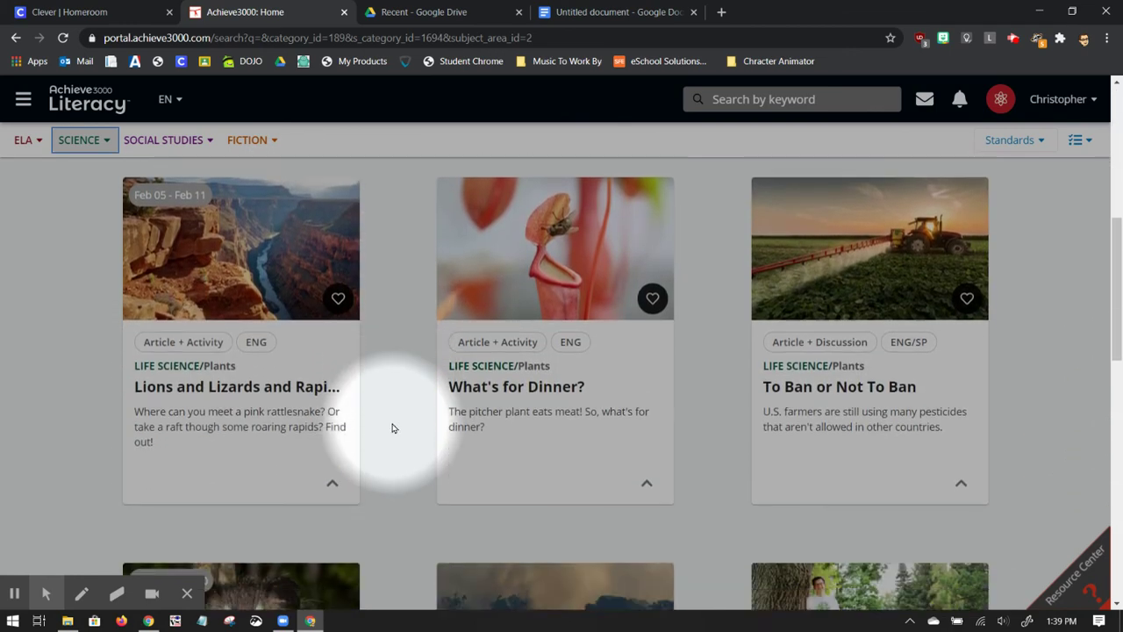
scroll(394, 429, "up", 2)
scroll(393, 428, "down", 5)
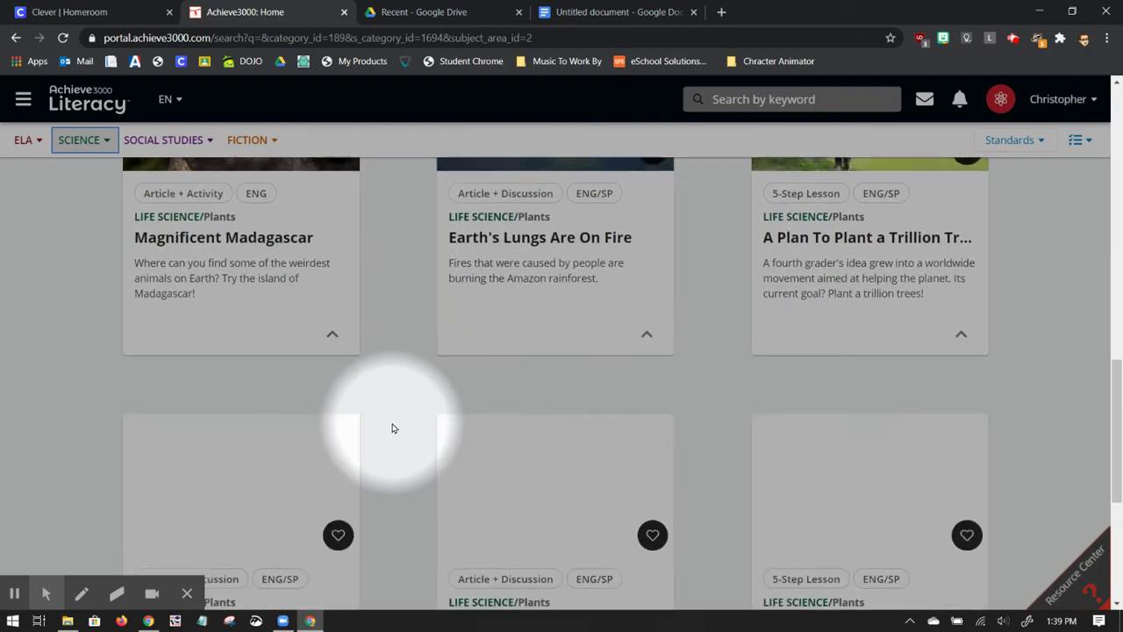
scroll(393, 428, "down", 4)
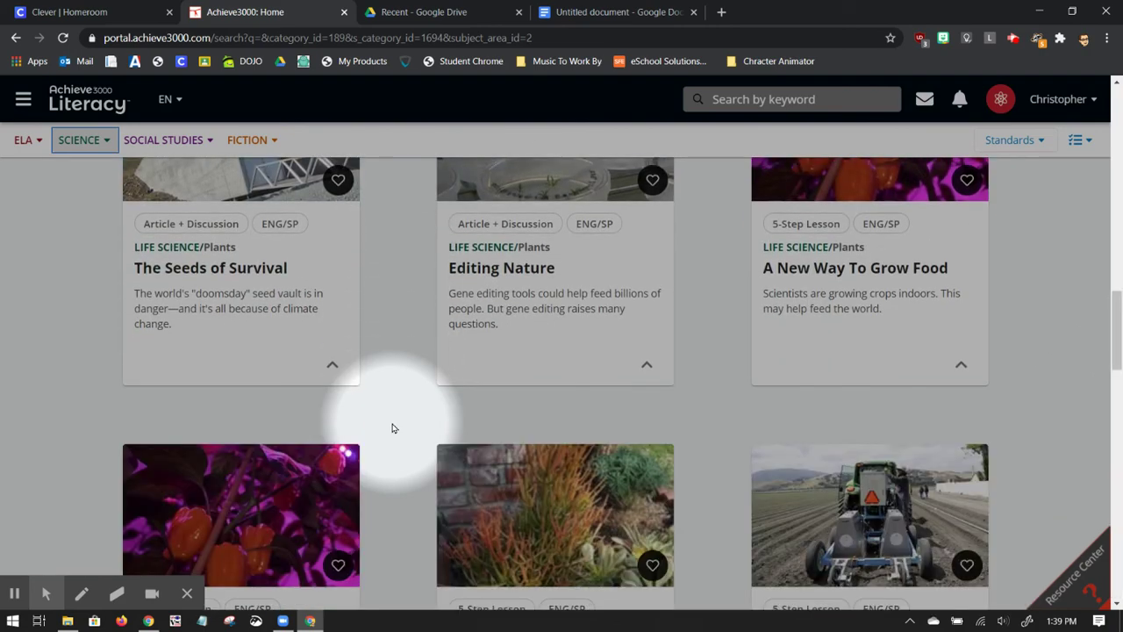
scroll(394, 428, "up", 15)
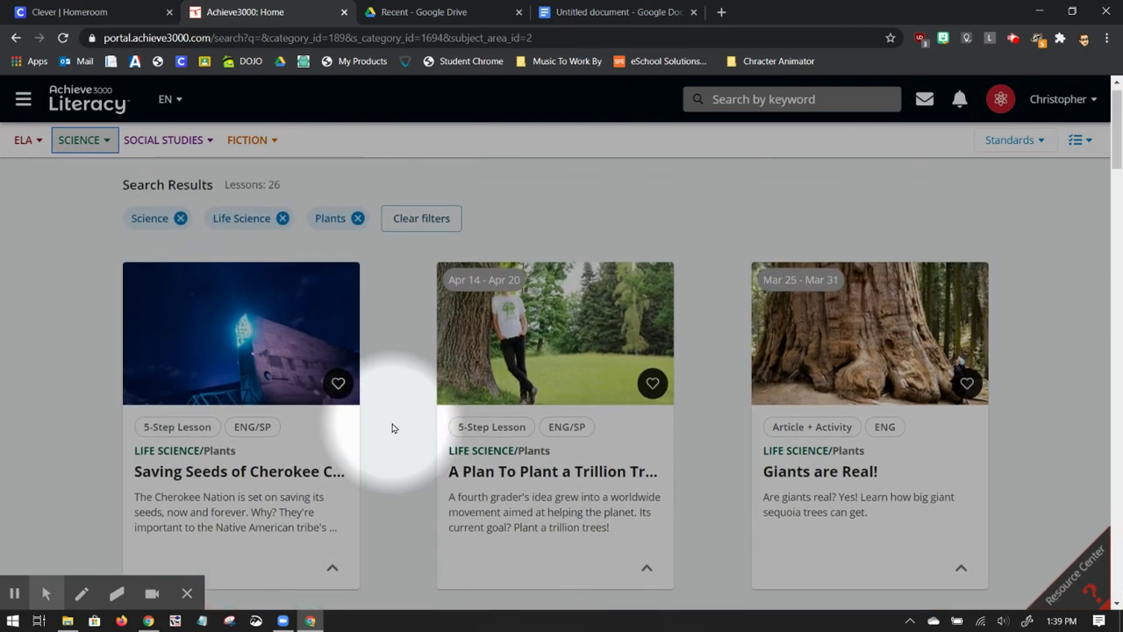